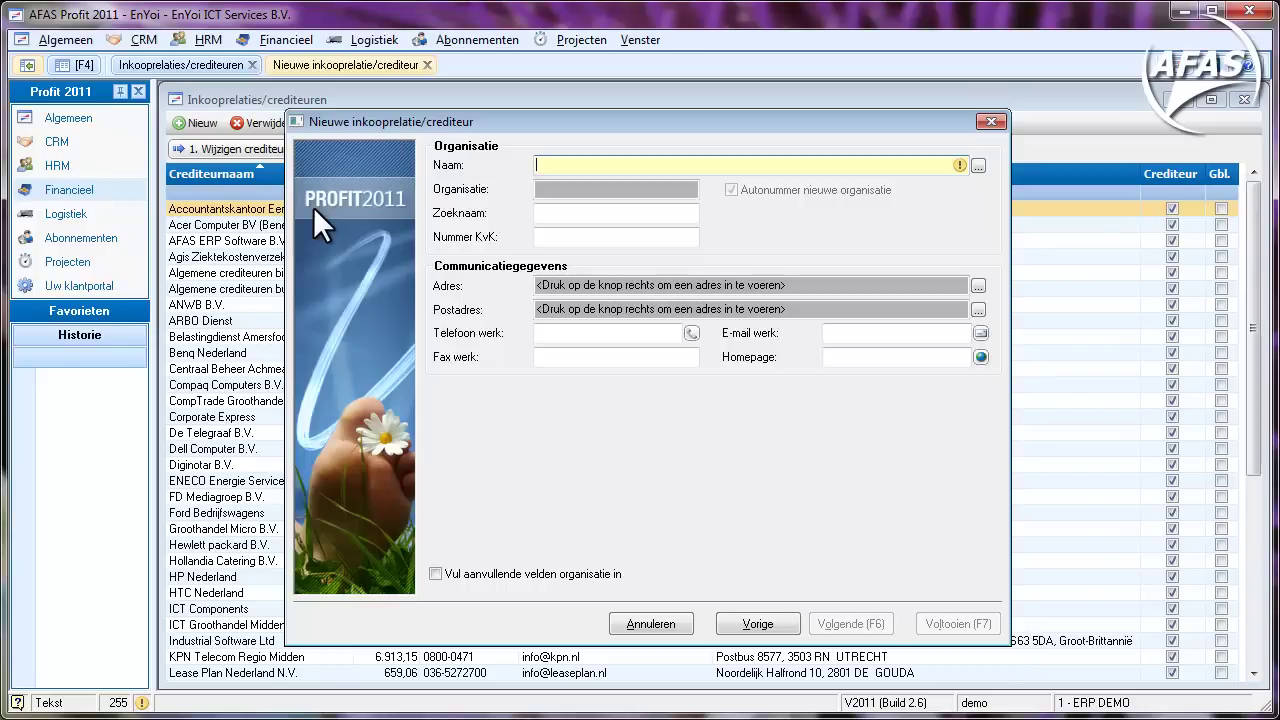
Name the new creditor organisation AFAS Video and fill in its address from the postcode and house number.
{"action": "type", "text": "AFAS Video"}
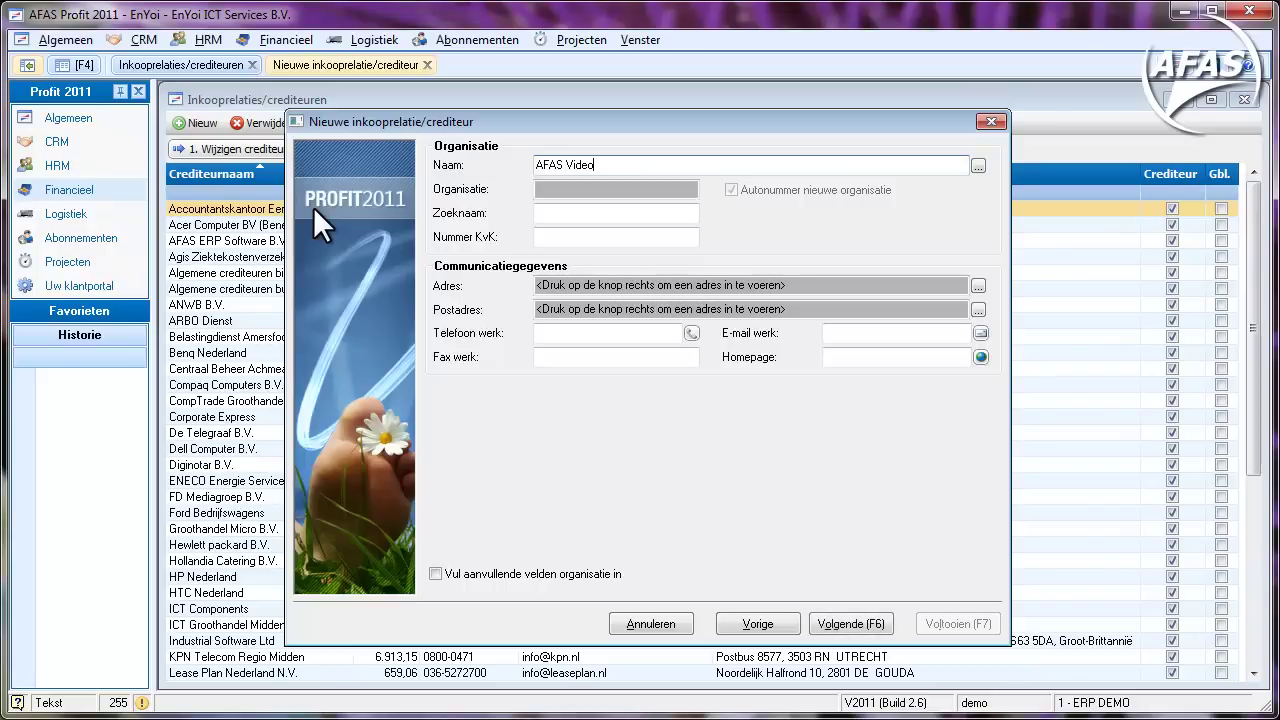
{"action": "key", "text": "Tab"}
{"action": "key", "text": "Tab"}
{"action": "key", "text": "Tab"}
{"action": "key", "text": "space"}
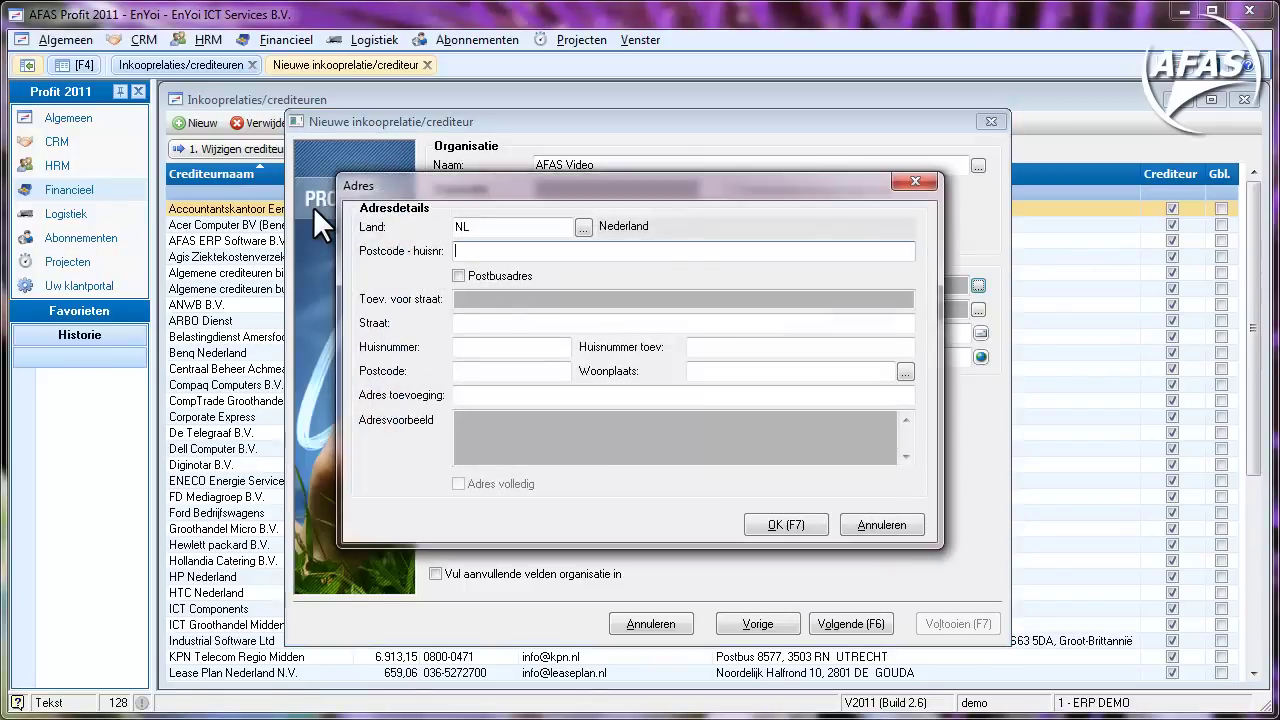
{"action": "type", "text": "3833LW14"}
{"action": "key", "text": "Tab"}
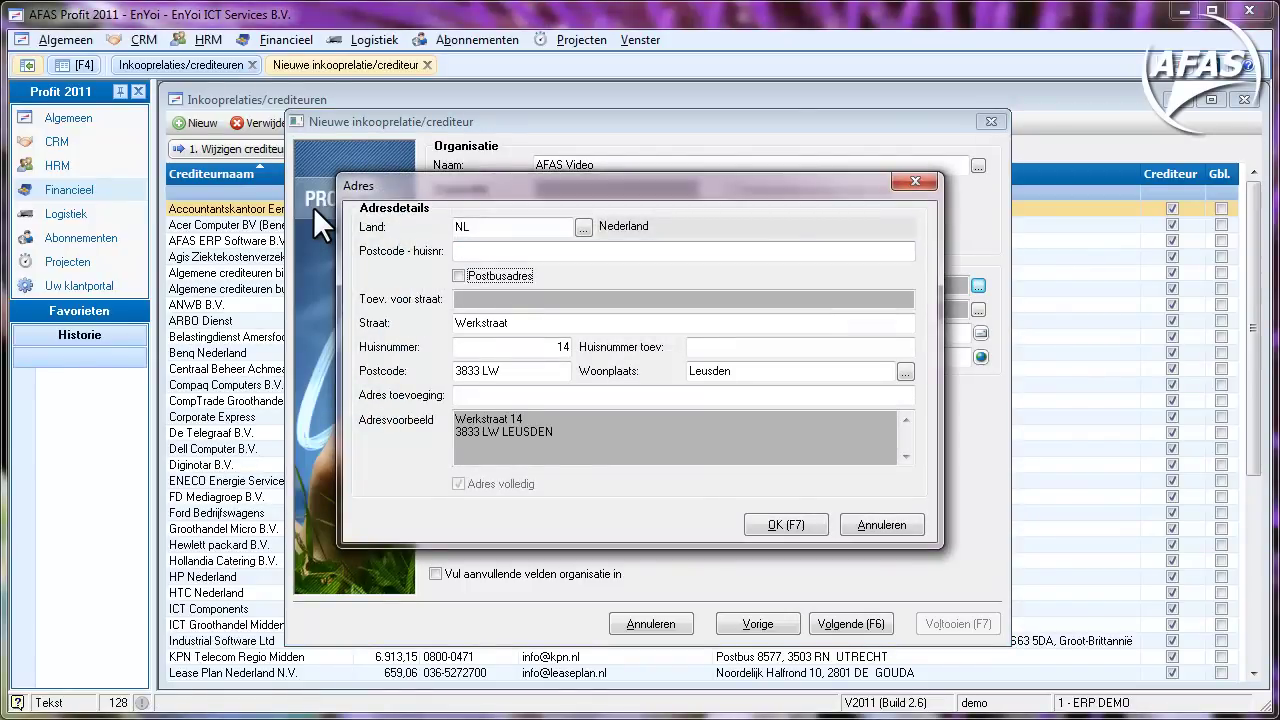
{"action": "key", "text": "F7"}
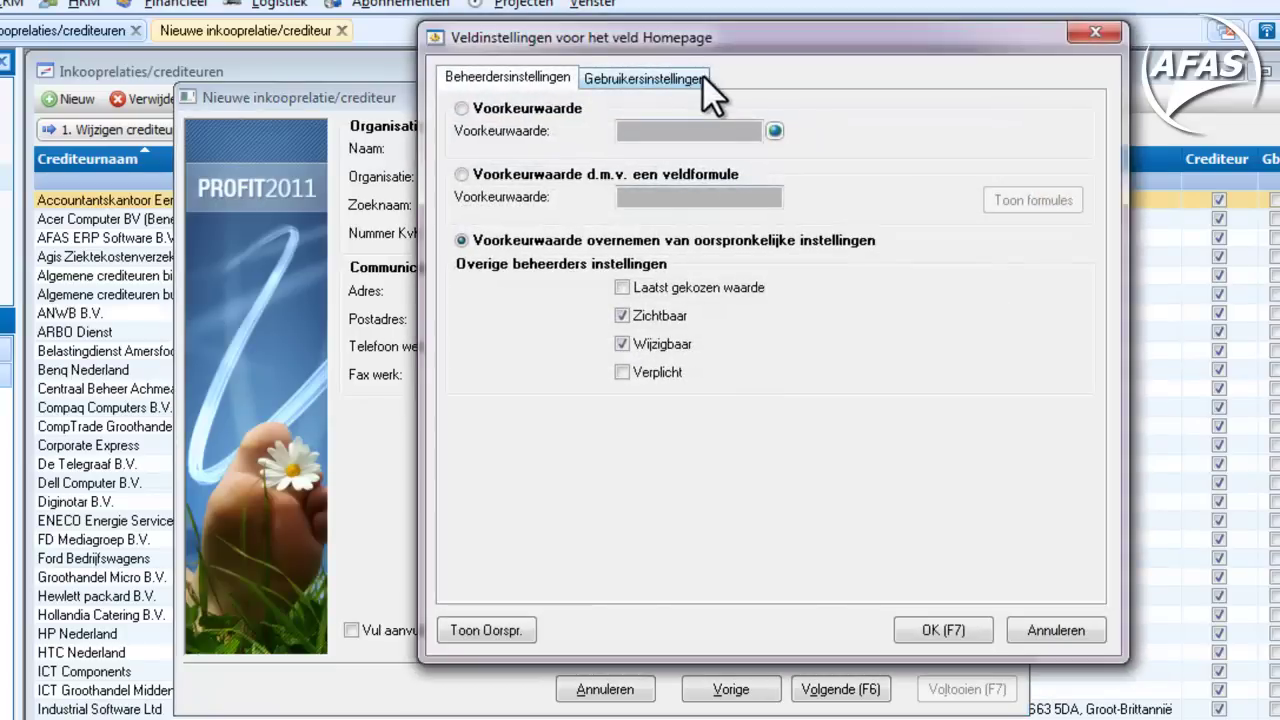
{"action": "left_click", "coordinate": [703, 80]}
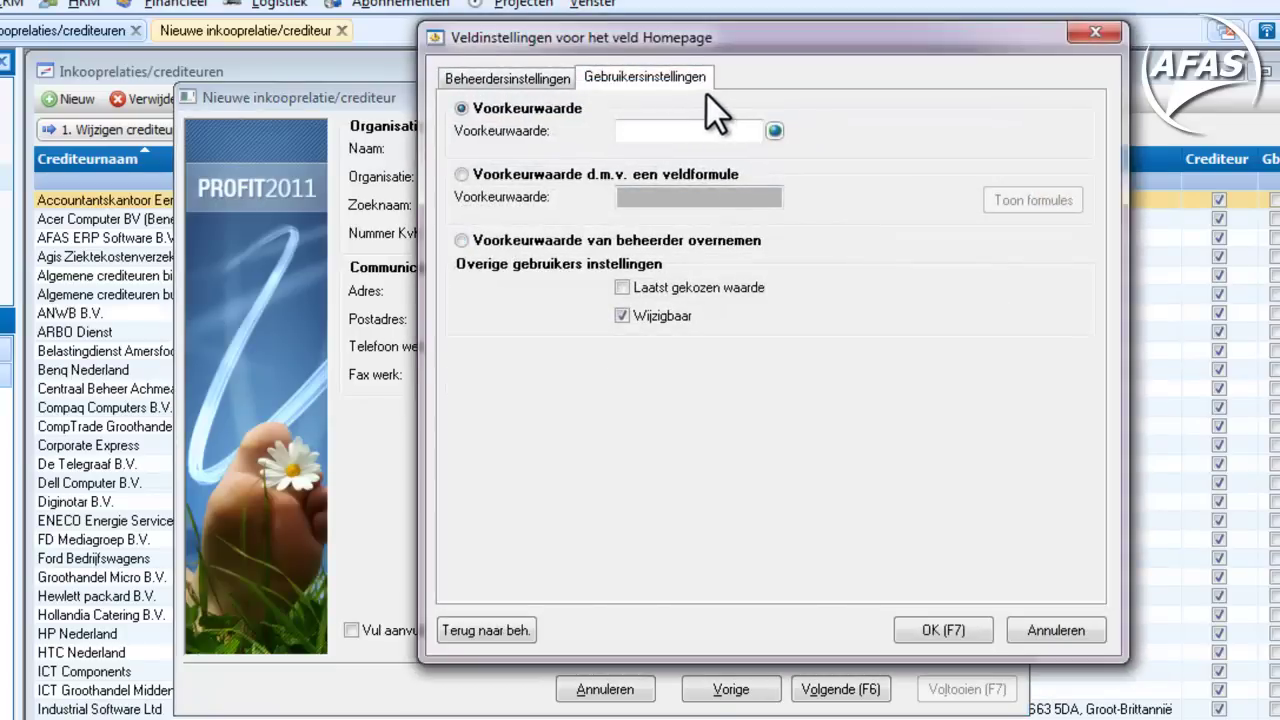
{"action": "left_click", "coordinate": [700, 132]}
{"action": "type", "text": "w"}
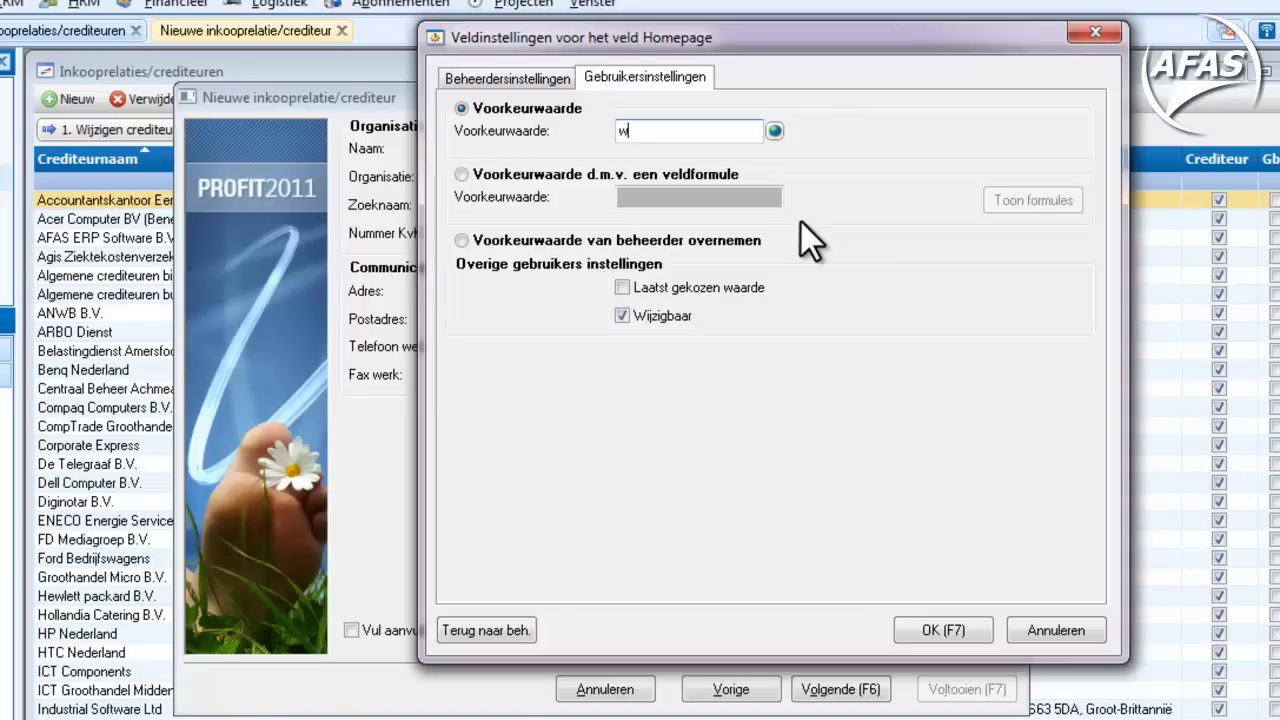
{"action": "type", "text": "ww."}
{"action": "key", "text": "F7"}
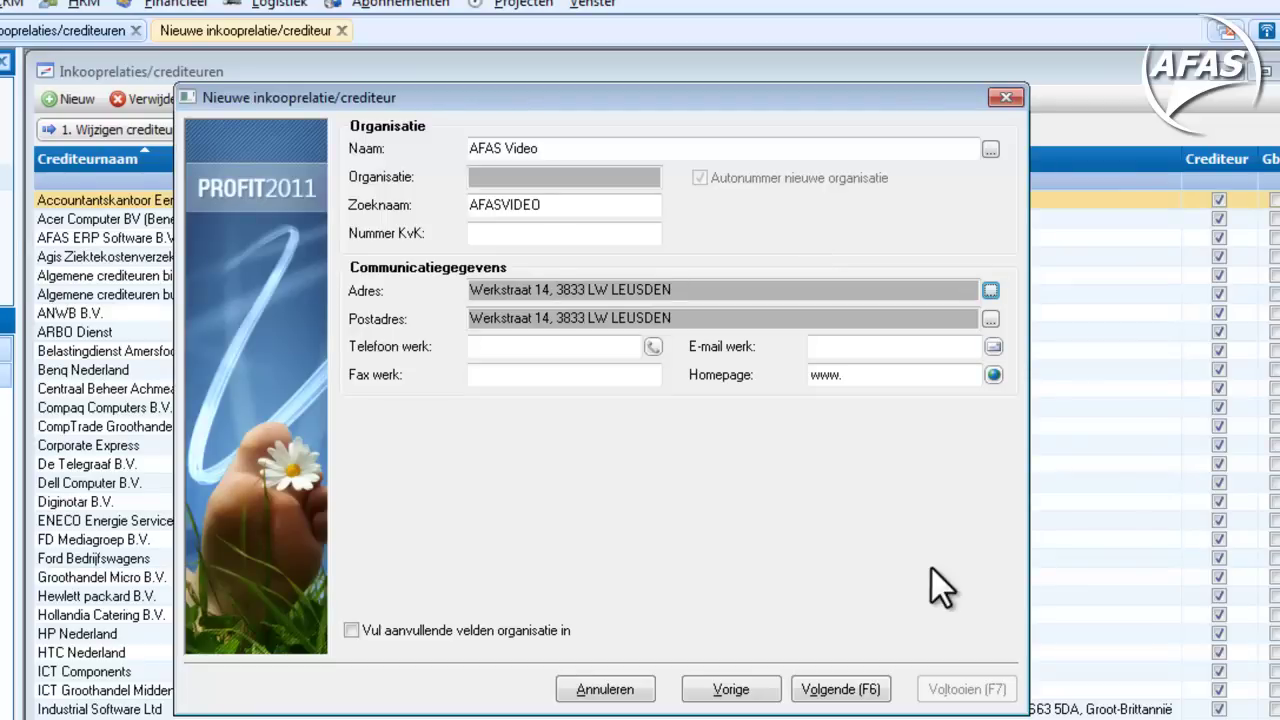
Continue to the creditor details and make the Is crediteur field editable (Wijzigbaar) in its user settings.
{"action": "key", "text": "F6"}
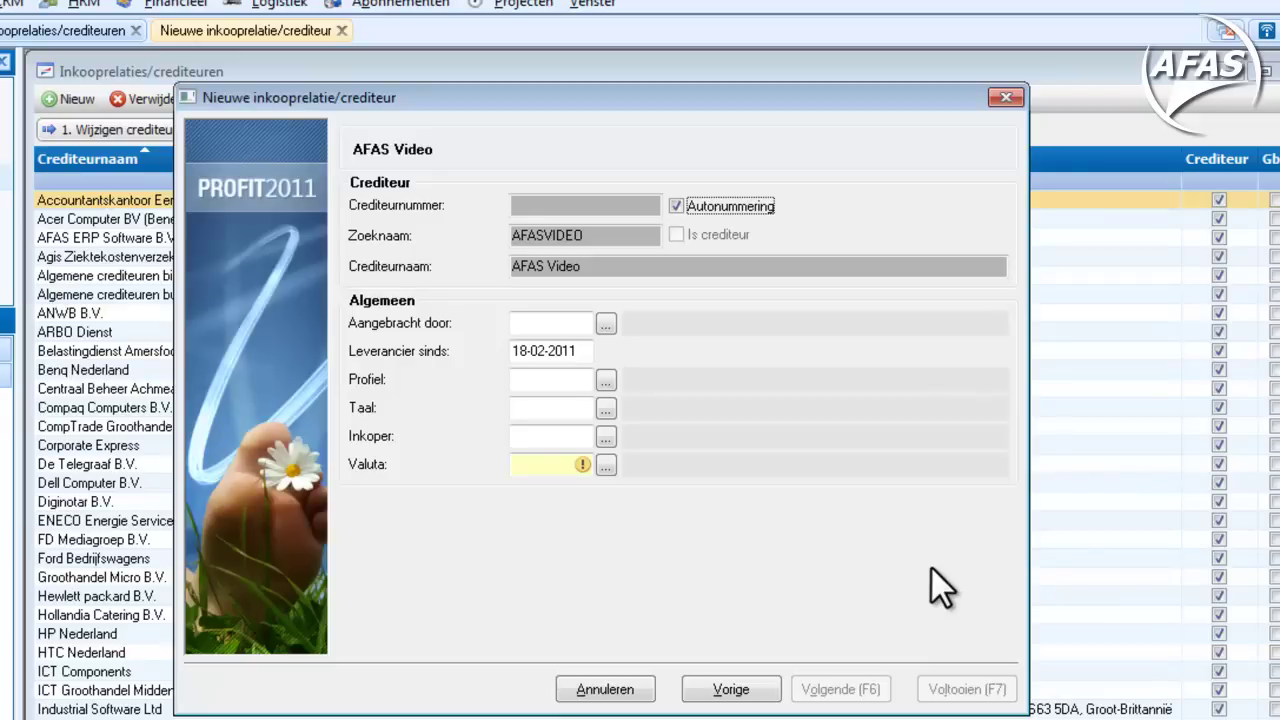
{"action": "right_click", "coordinate": [745, 239], "text": "ctrl"}
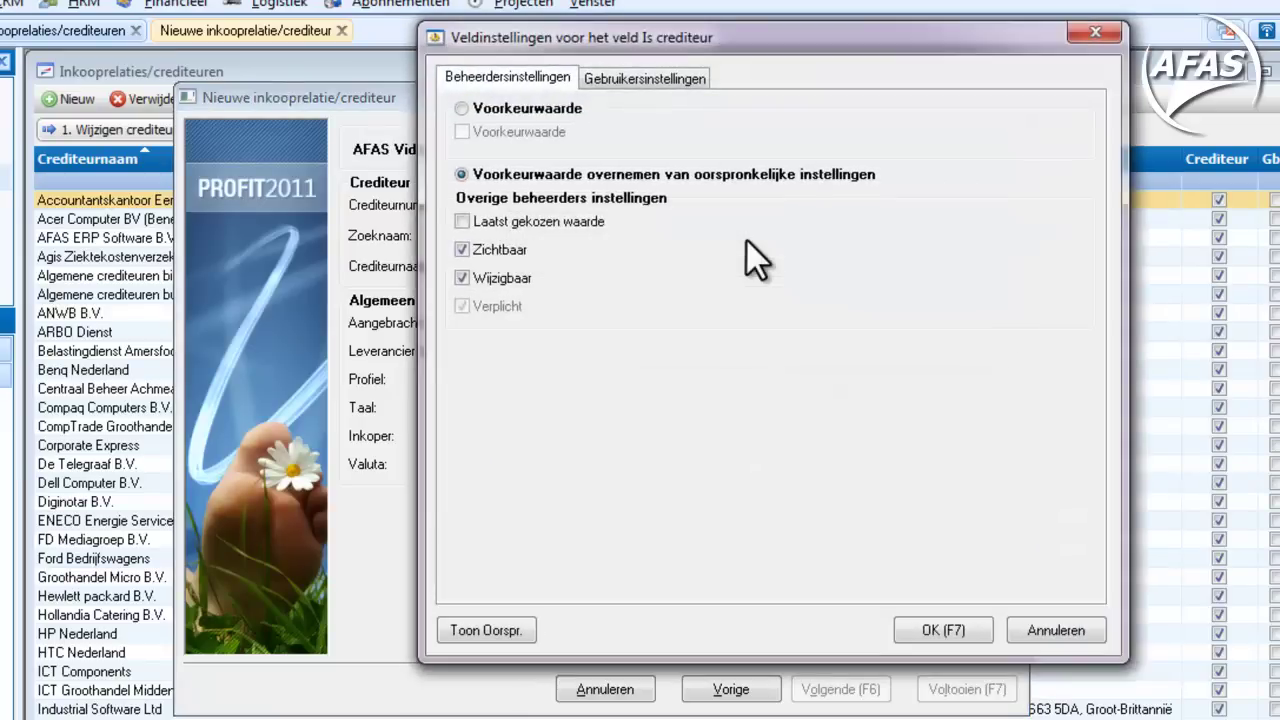
{"action": "left_click", "coordinate": [705, 80]}
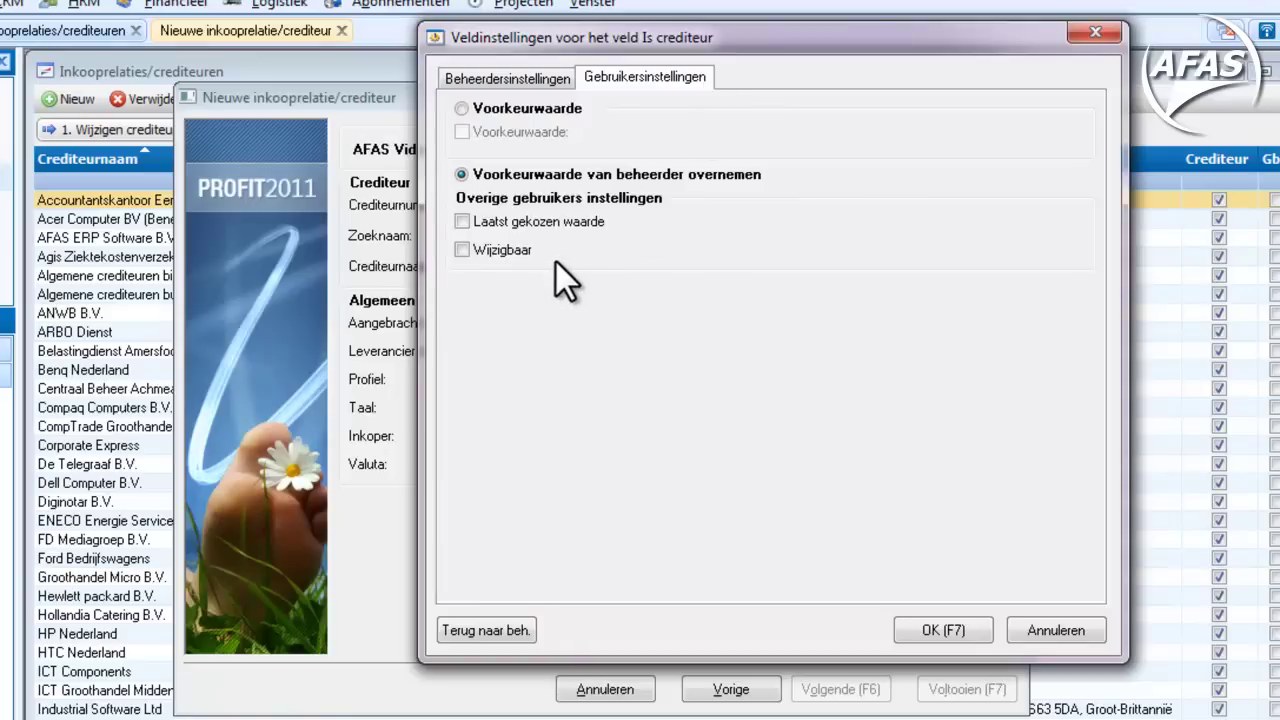
{"action": "left_click", "coordinate": [530, 254]}
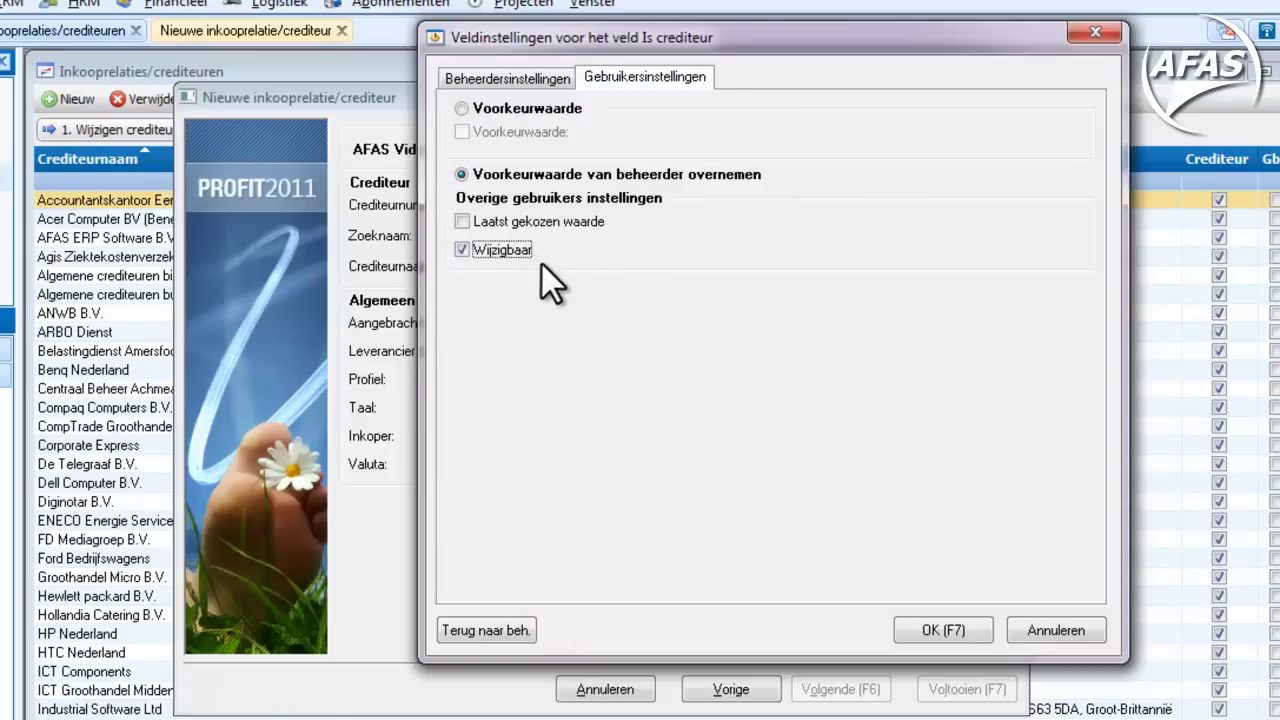
Give the Is crediteur field a ticked default value in its administrator settings, and decline reopening the environment.
{"action": "left_click", "coordinate": [562, 82]}
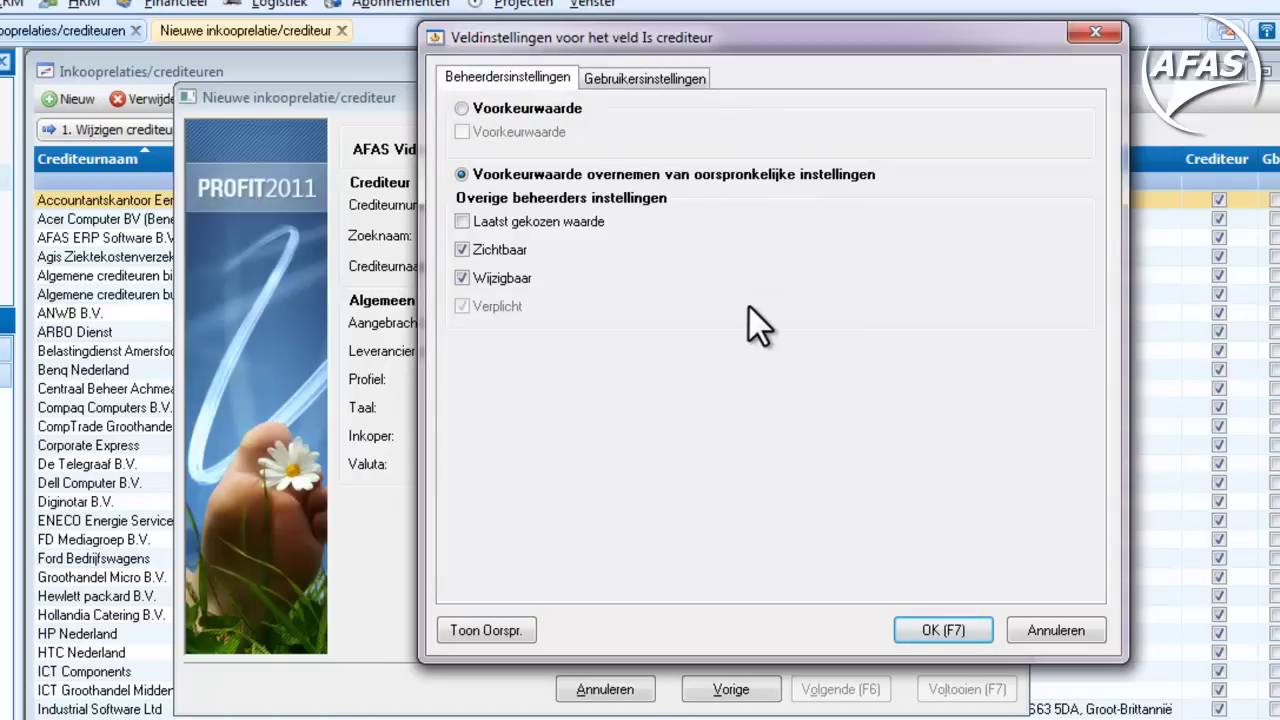
{"action": "left_click", "coordinate": [578, 109]}
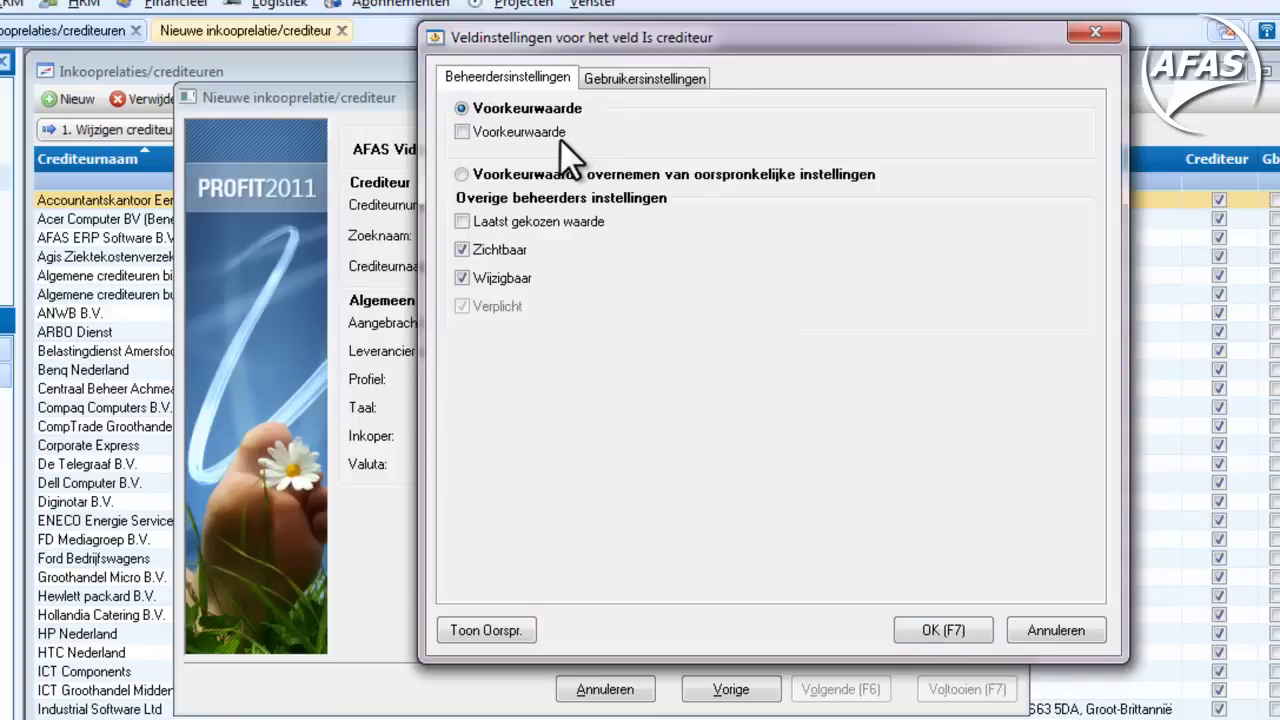
{"action": "left_click", "coordinate": [560, 134]}
{"action": "key", "text": "F7"}
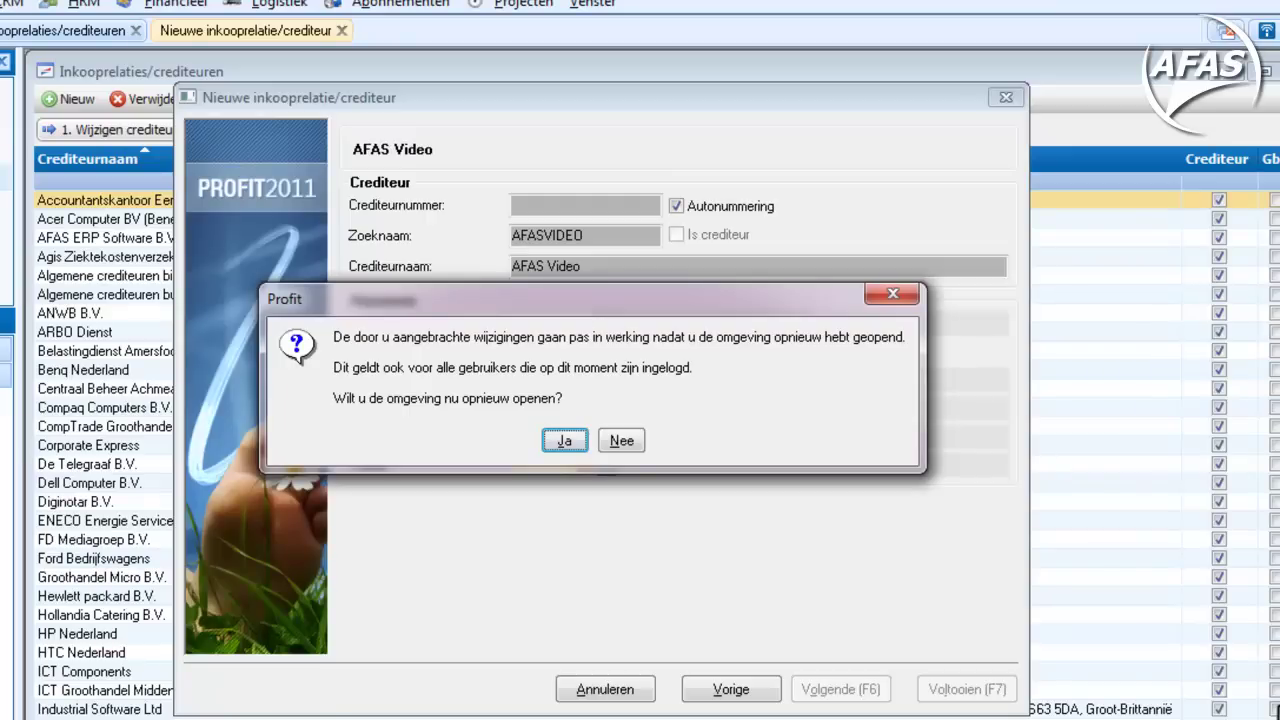
{"action": "key", "text": "Tab"}
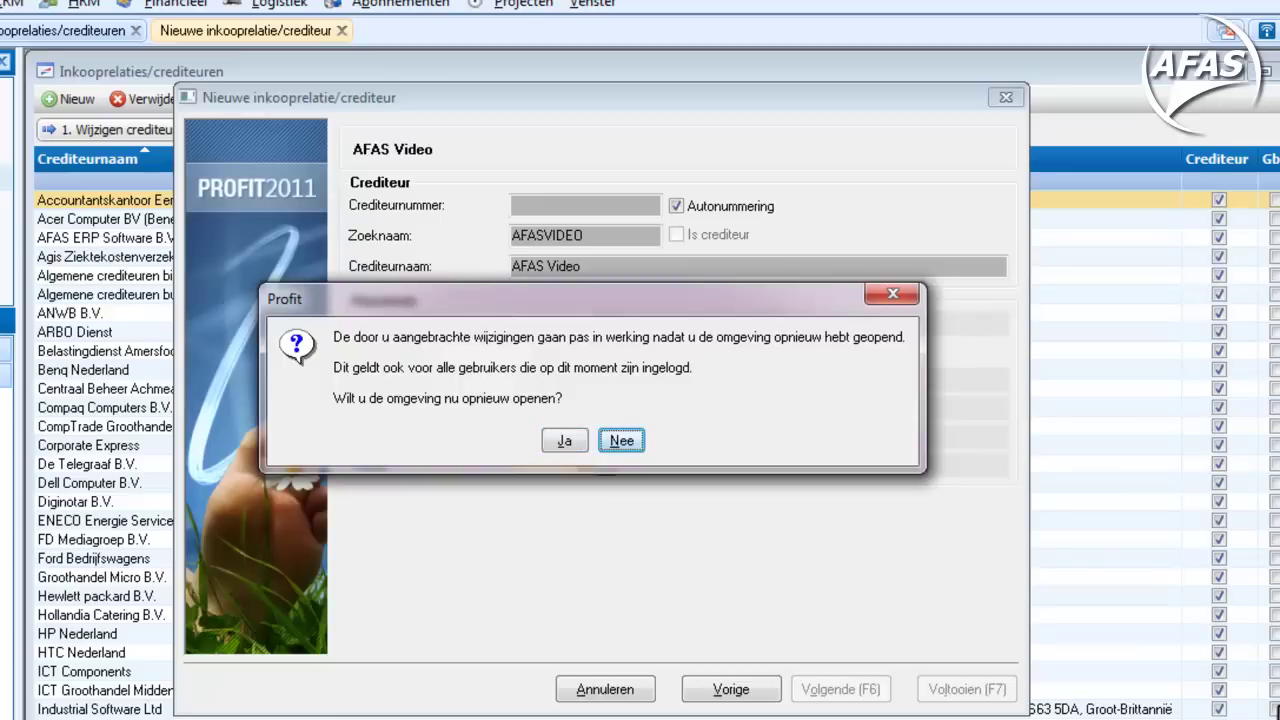
{"action": "key", "text": "Return"}
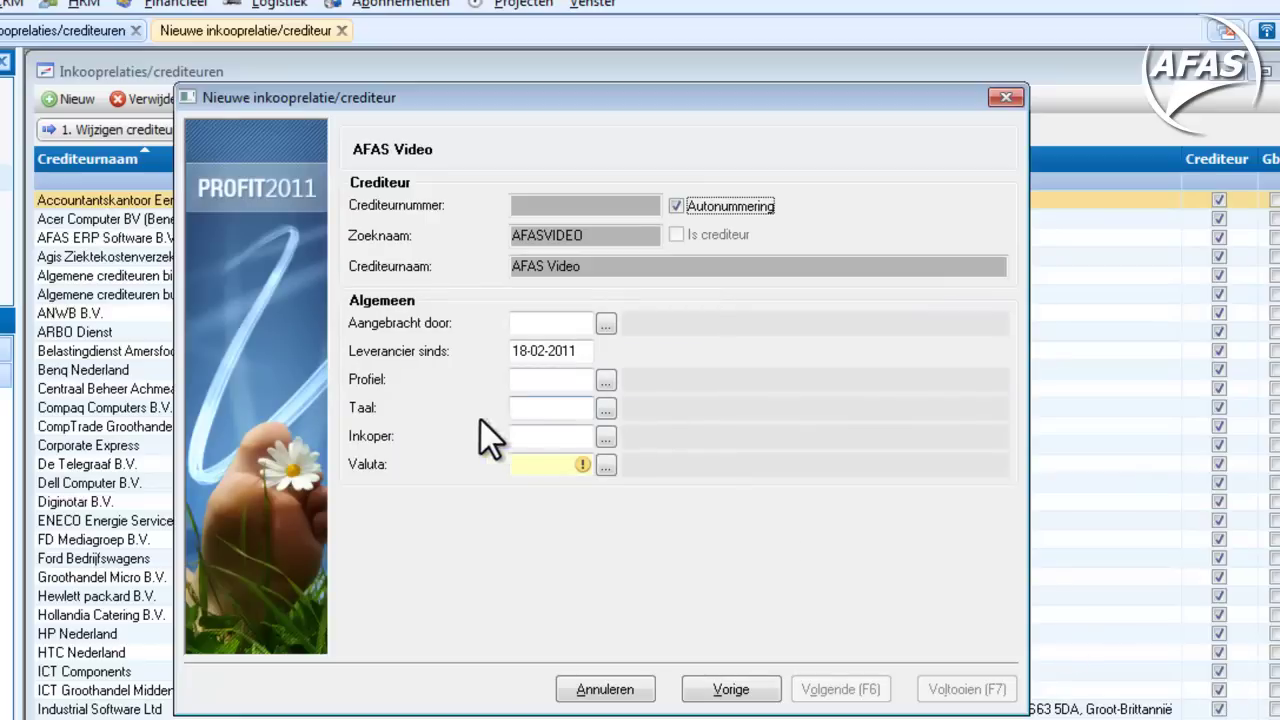
Turn off Laatst gekozen waarde in the user settings of the Profiel field and save the settings.
{"action": "left_click", "coordinate": [381, 379]}
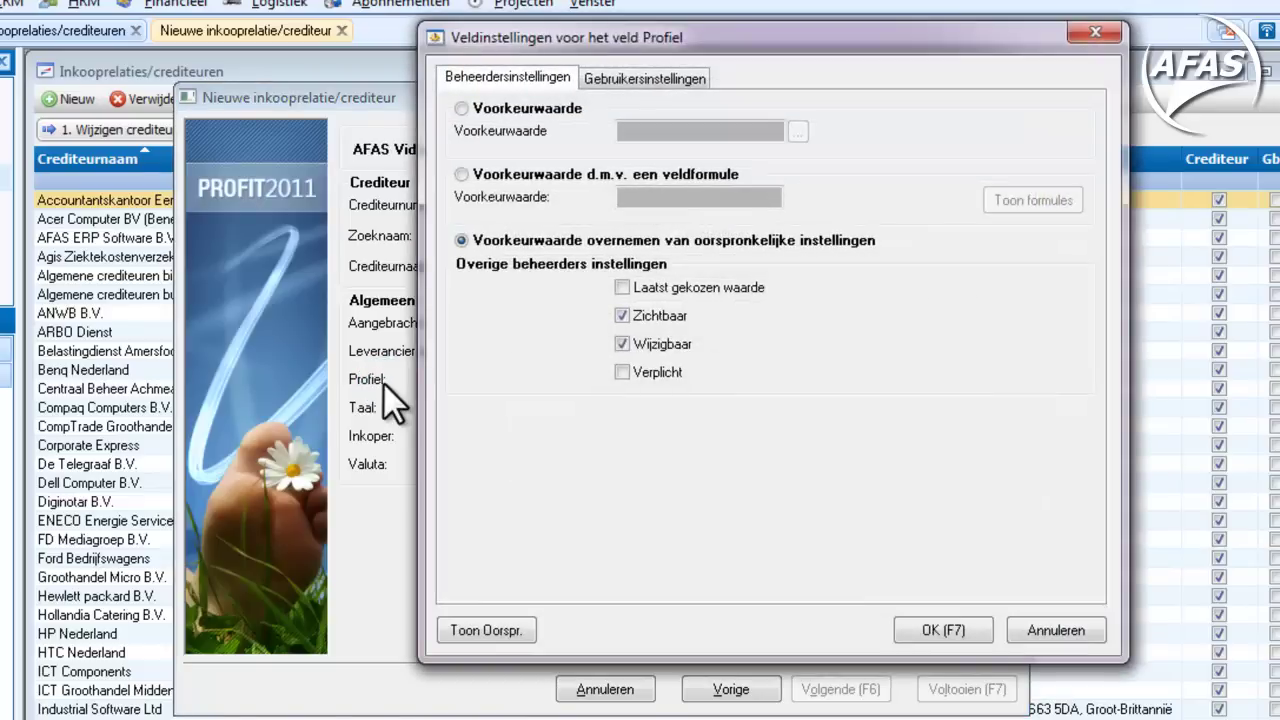
{"action": "left_click", "coordinate": [704, 81]}
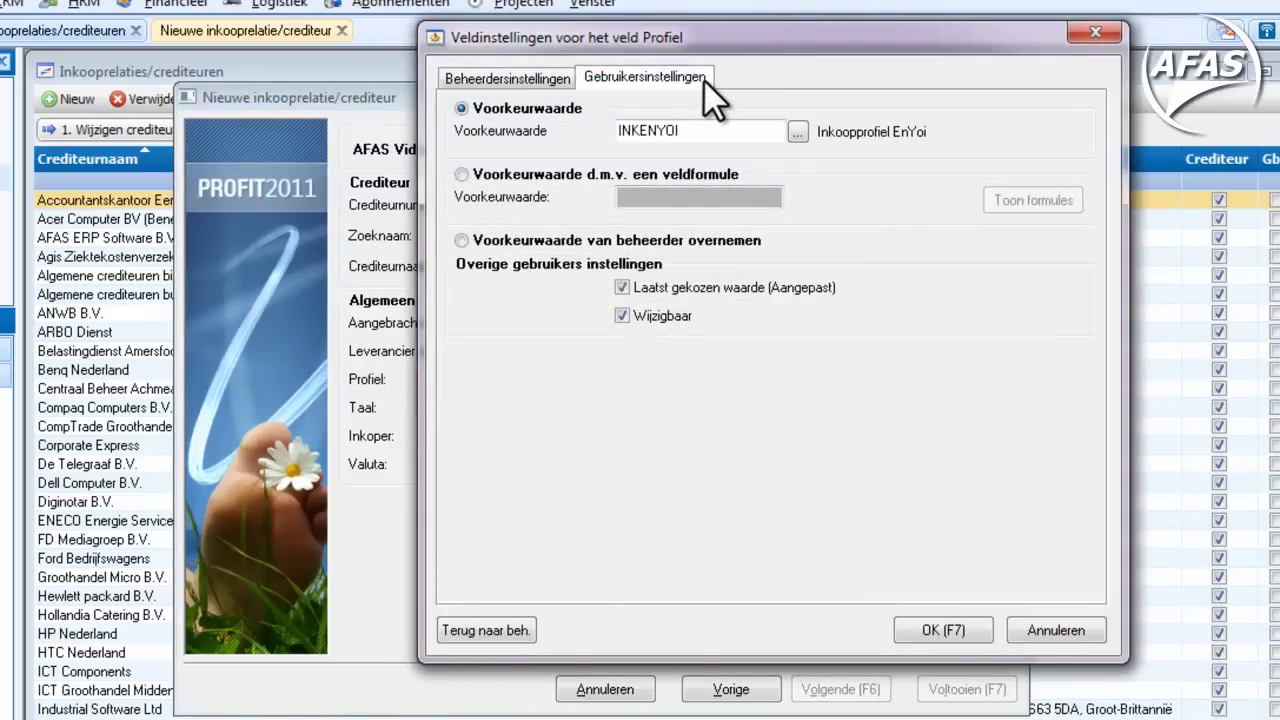
{"action": "double_click", "coordinate": [721, 130]}
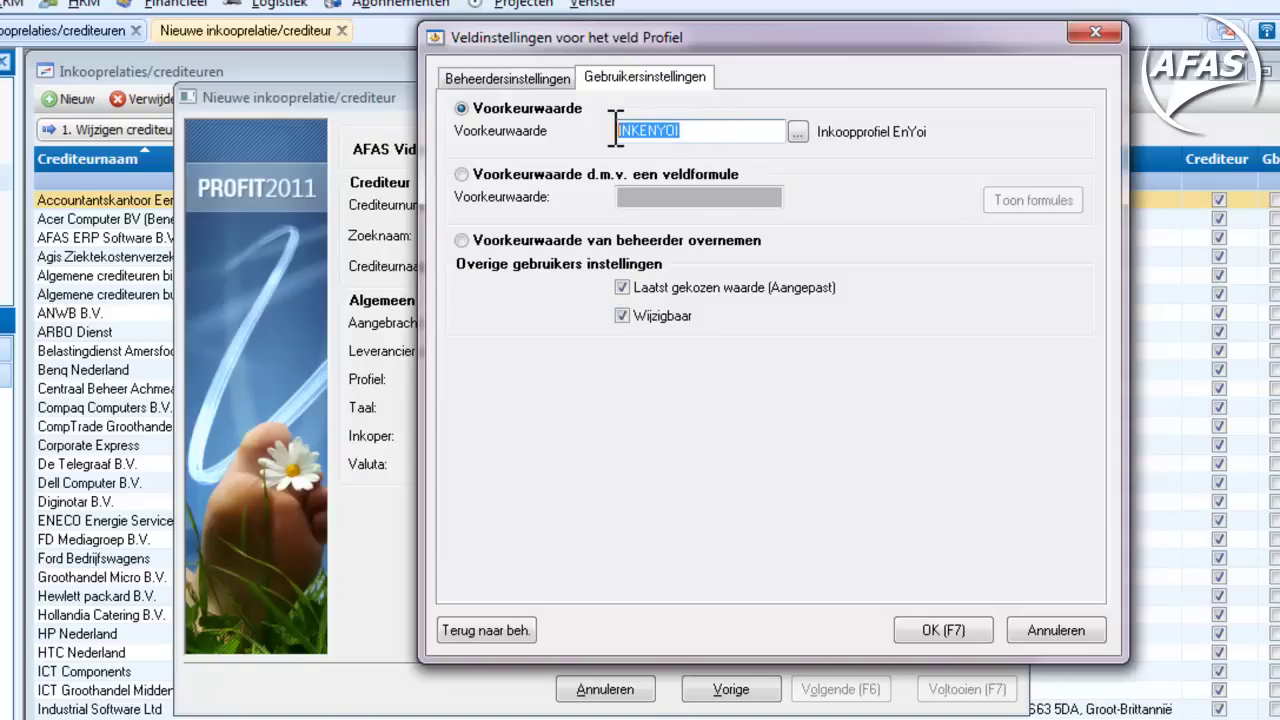
{"action": "left_click", "coordinate": [784, 291]}
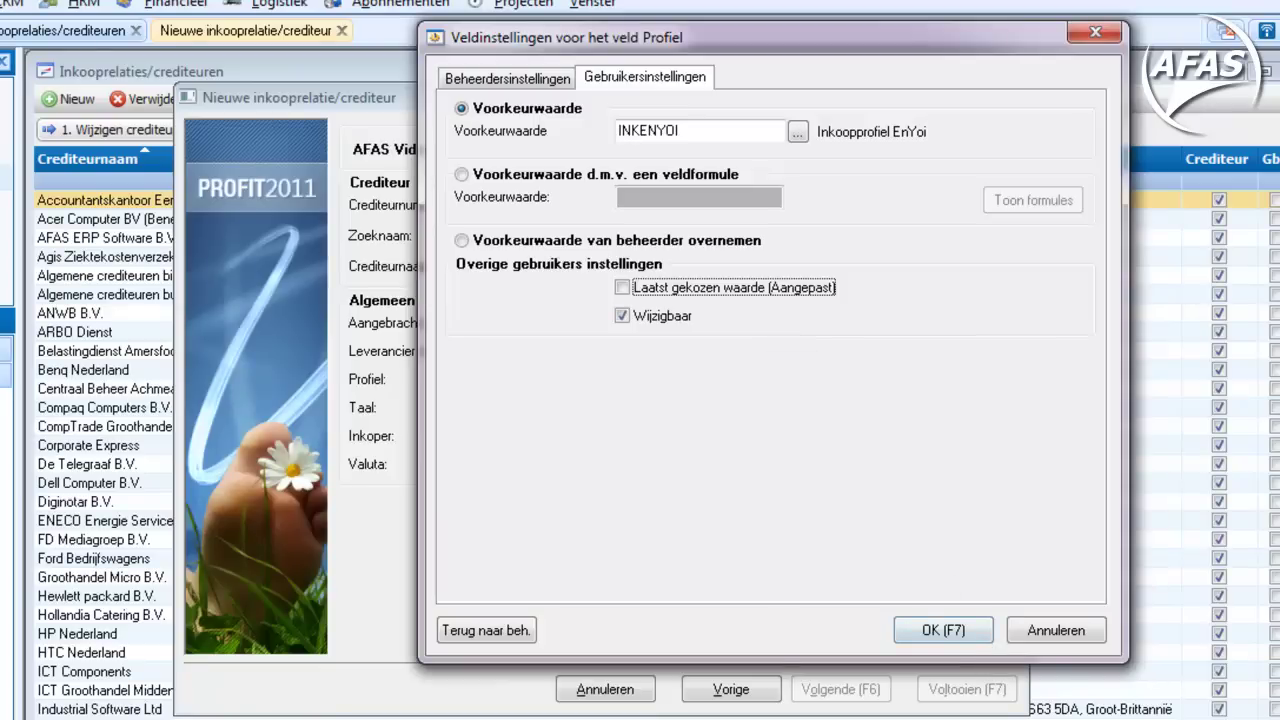
{"action": "left_click", "coordinate": [943, 630]}
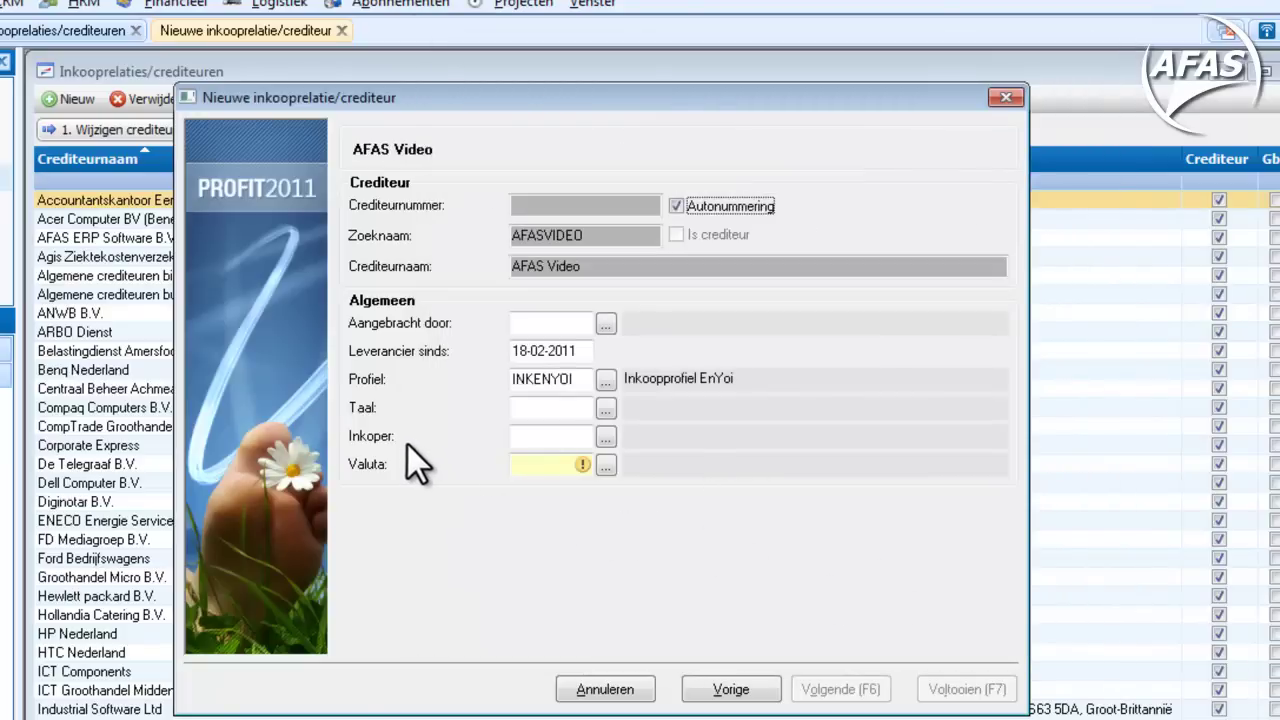
Set the user default value of the Taal field to nl and make the field non-editable.
{"action": "double_click", "coordinate": [378, 413]}
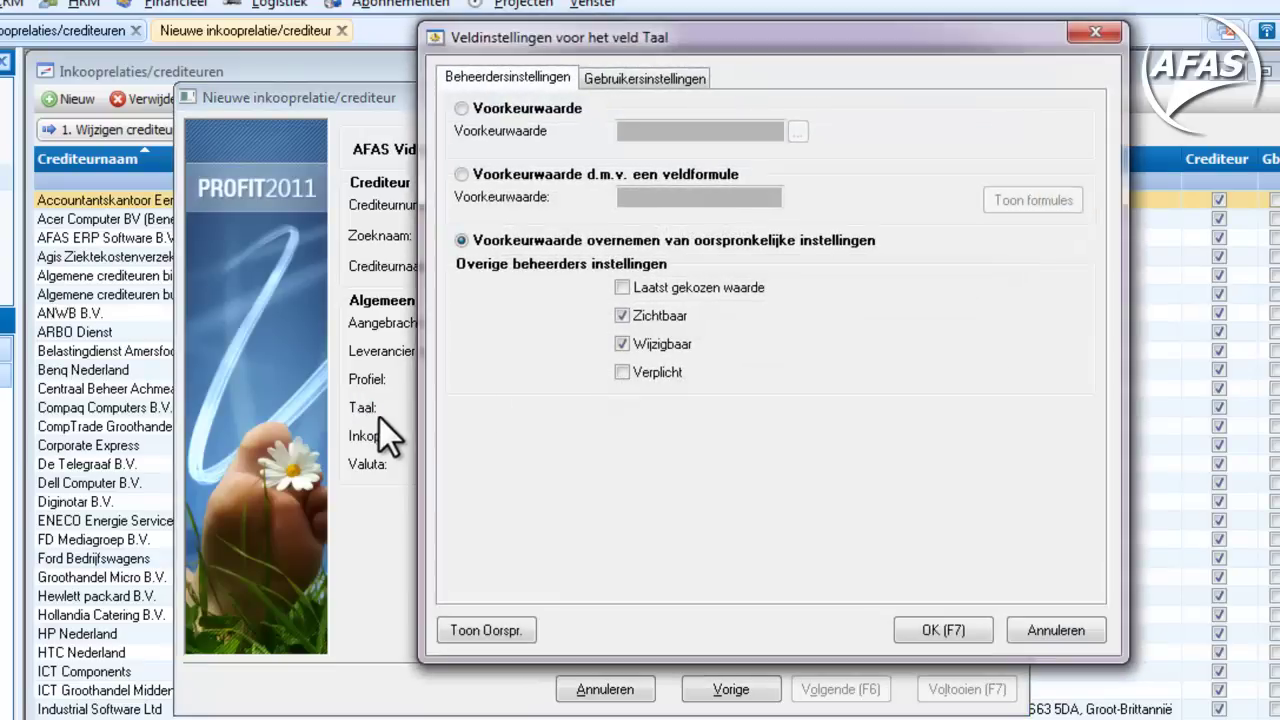
{"action": "left_click", "coordinate": [693, 76]}
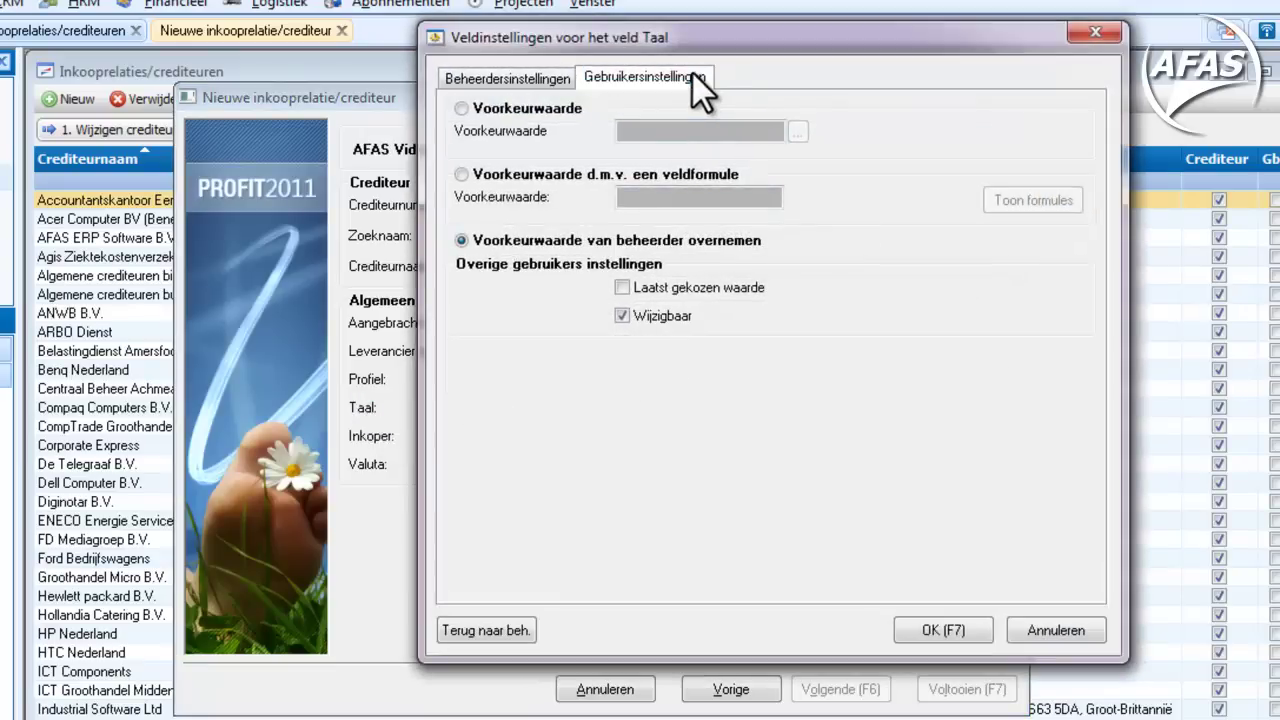
{"action": "left_click", "coordinate": [552, 106]}
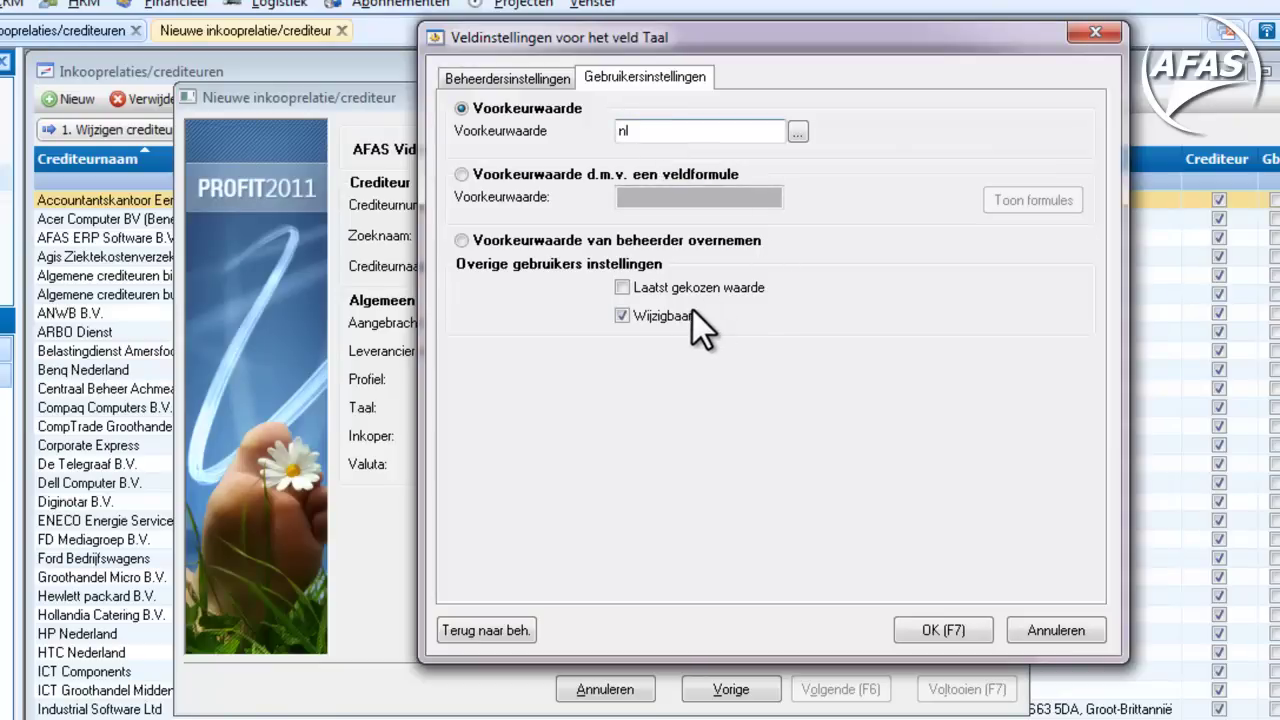
{"action": "key", "text": "Tab"}
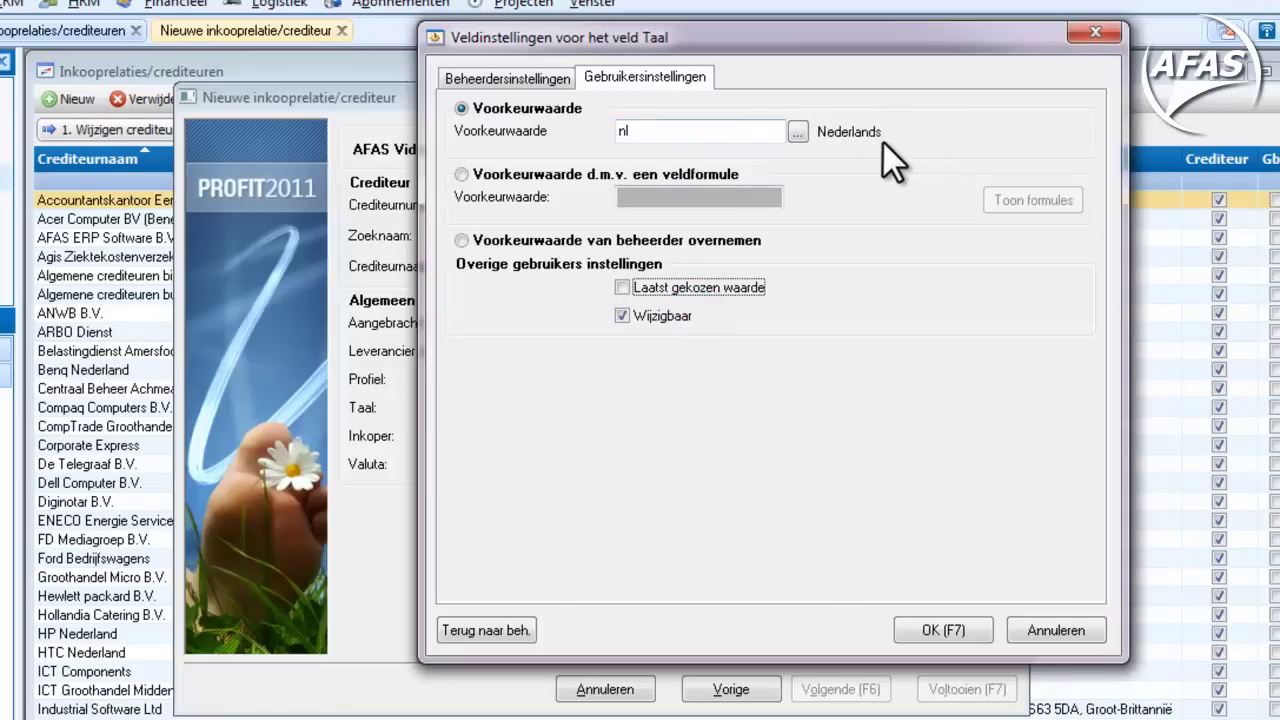
{"action": "left_click", "coordinate": [672, 317]}
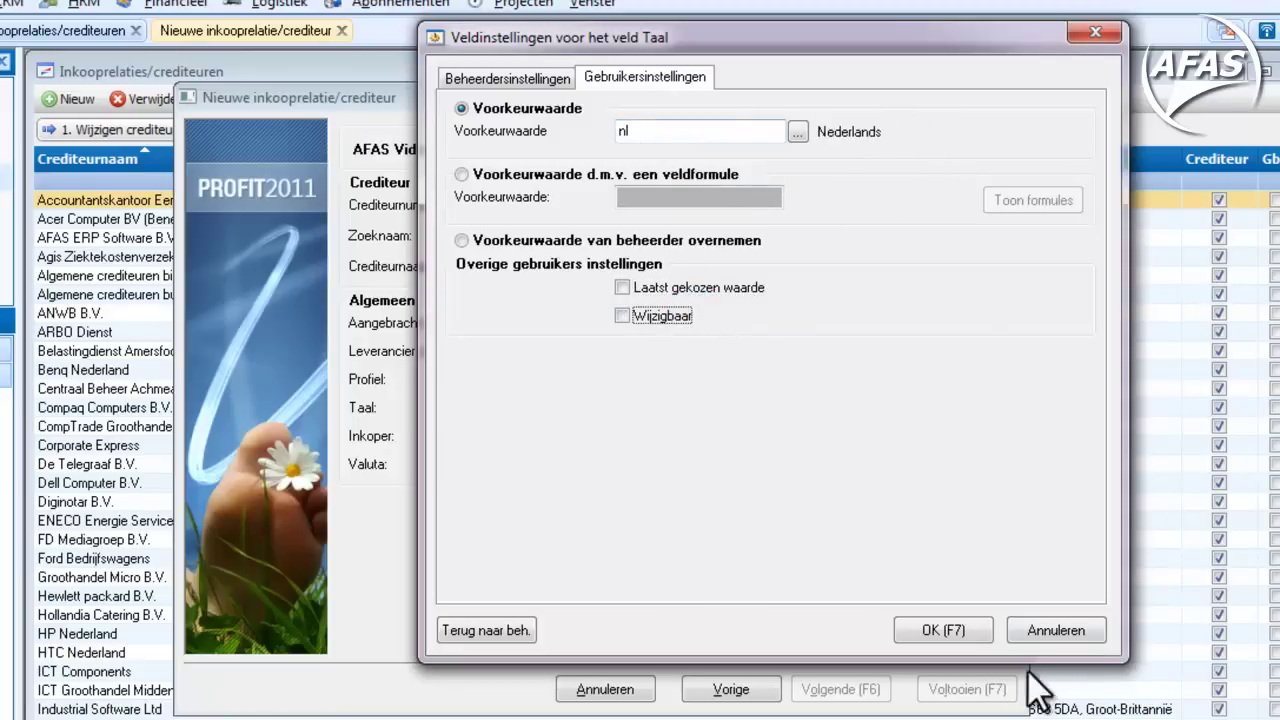
{"action": "key", "text": "F7"}
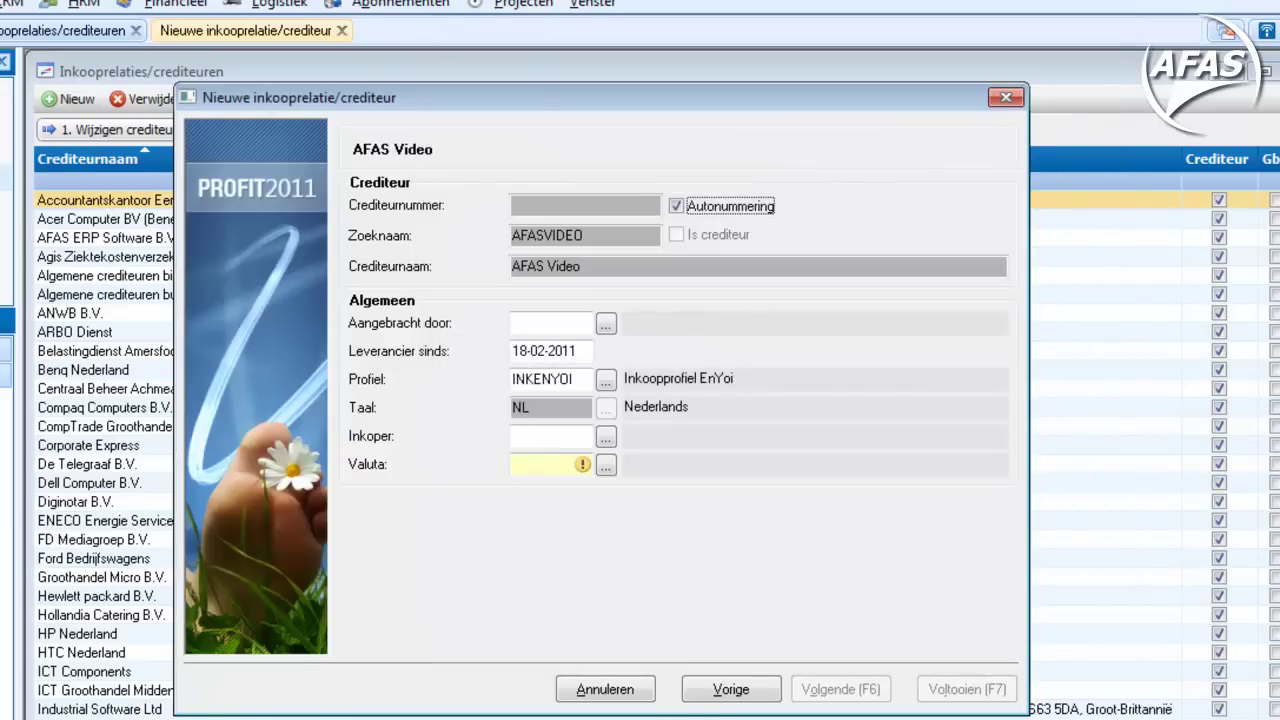
Set the administrator default value of the Valuta field to eur and hide the field by turning off Zichtbaar.
{"action": "left_click", "coordinate": [382, 466]}
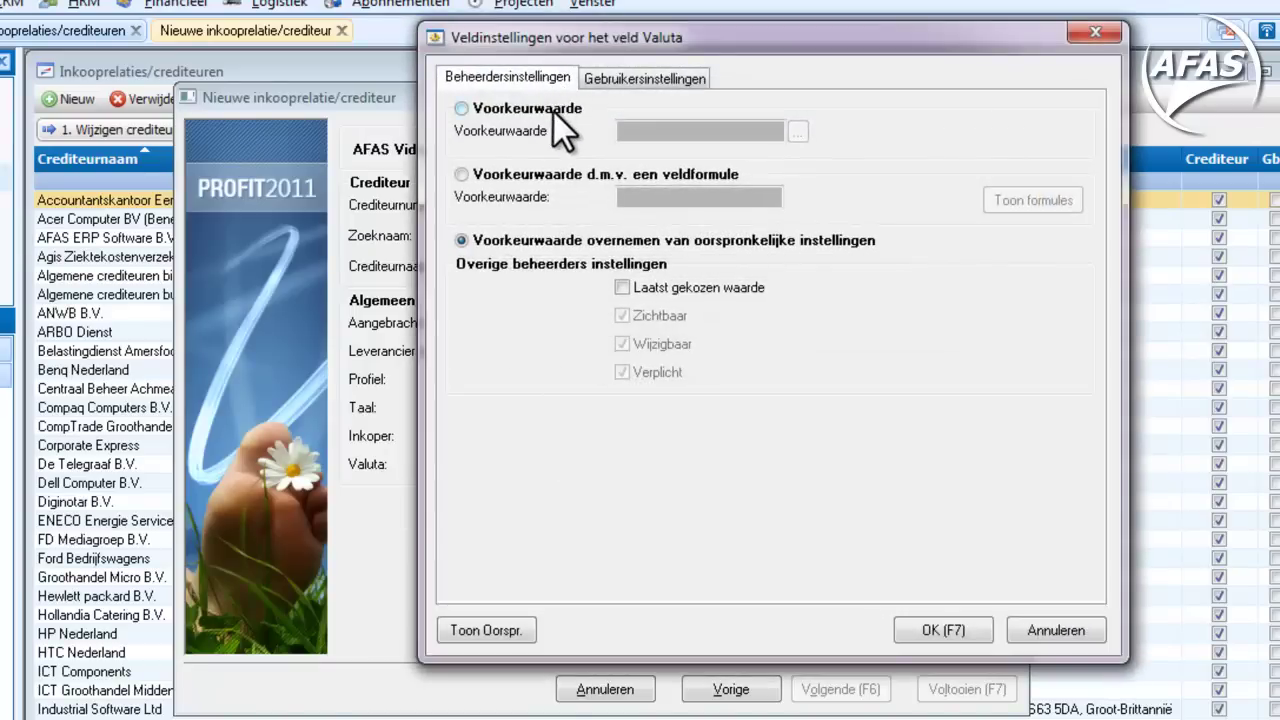
{"action": "left_click", "coordinate": [553, 111]}
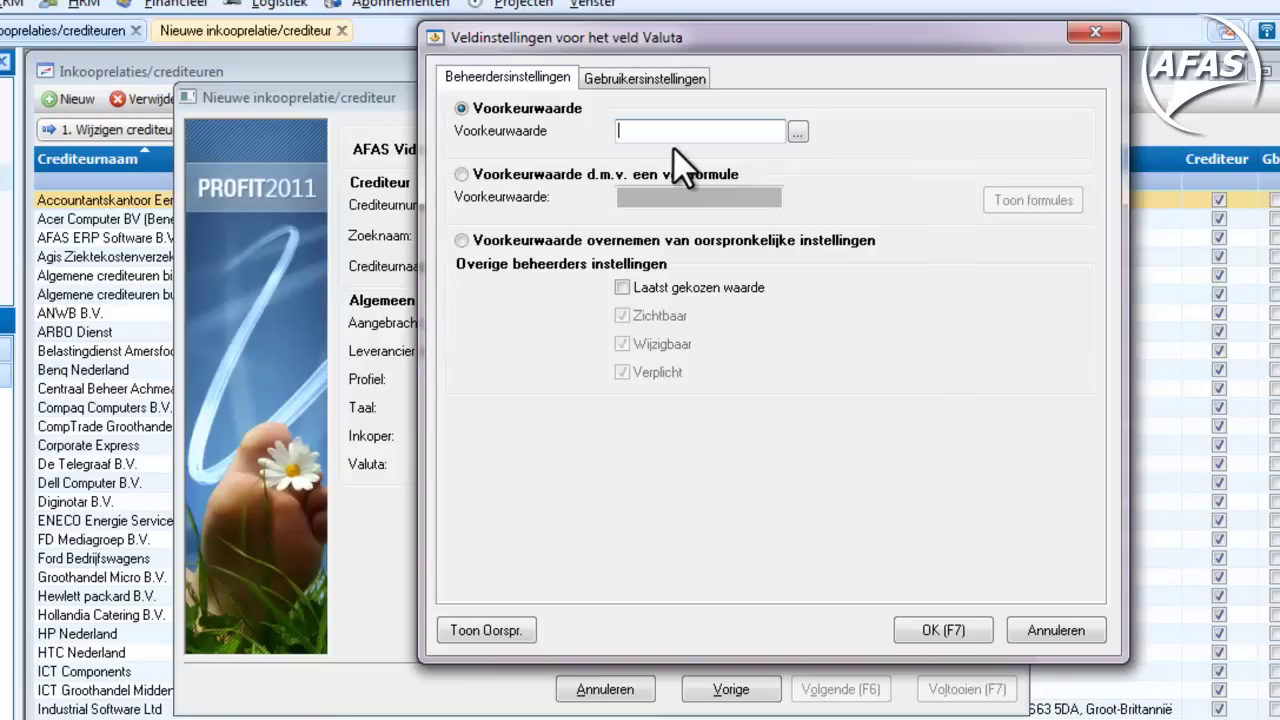
{"action": "type", "text": "eur"}
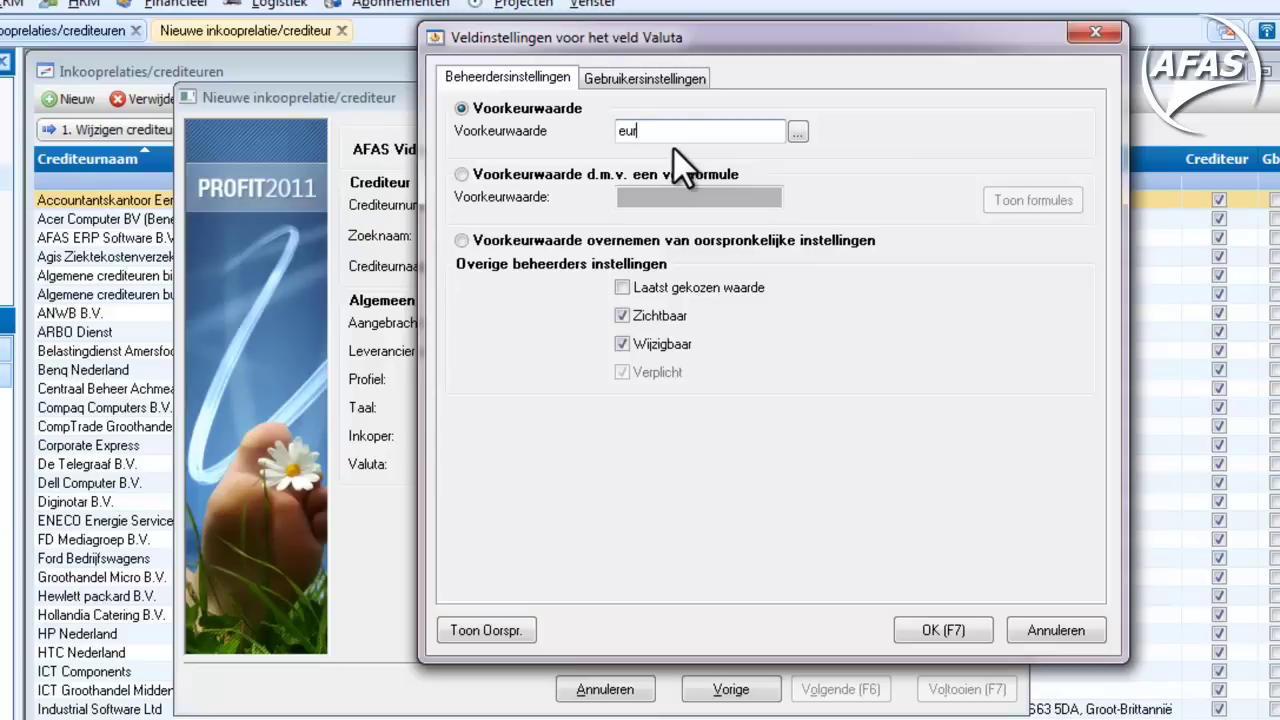
{"action": "key", "text": "Tab"}
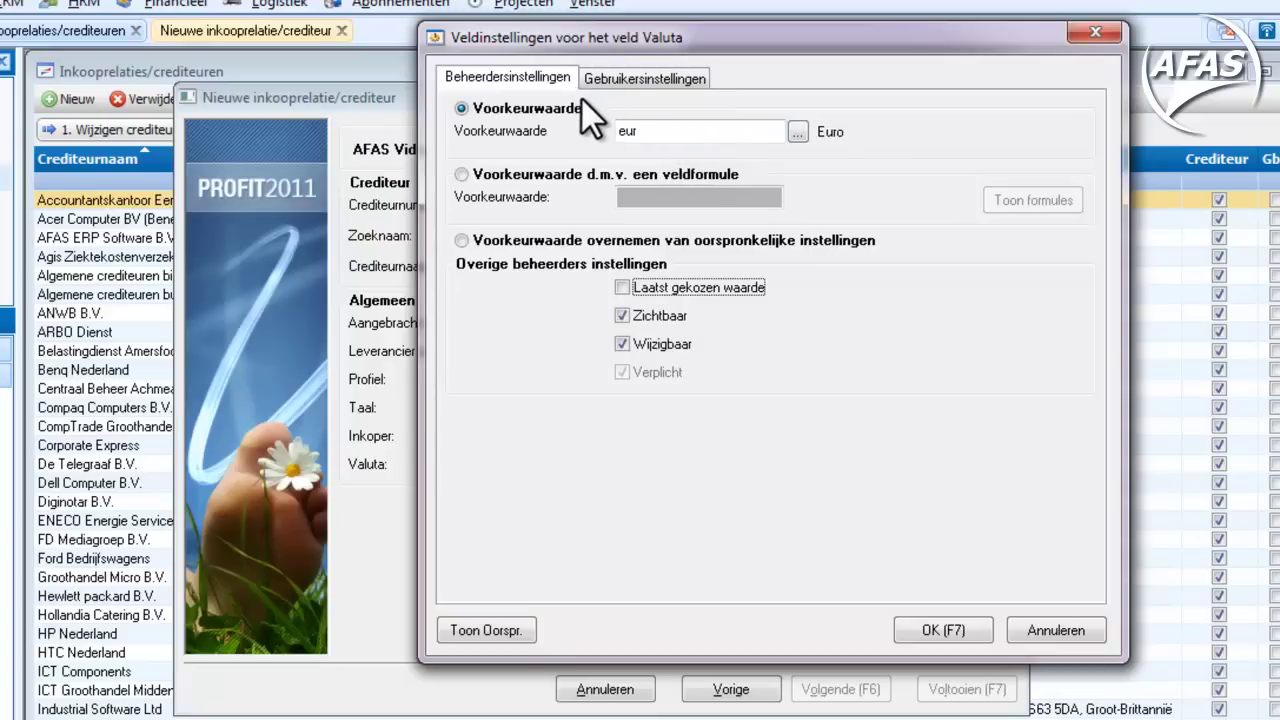
{"action": "left_click", "coordinate": [676, 316]}
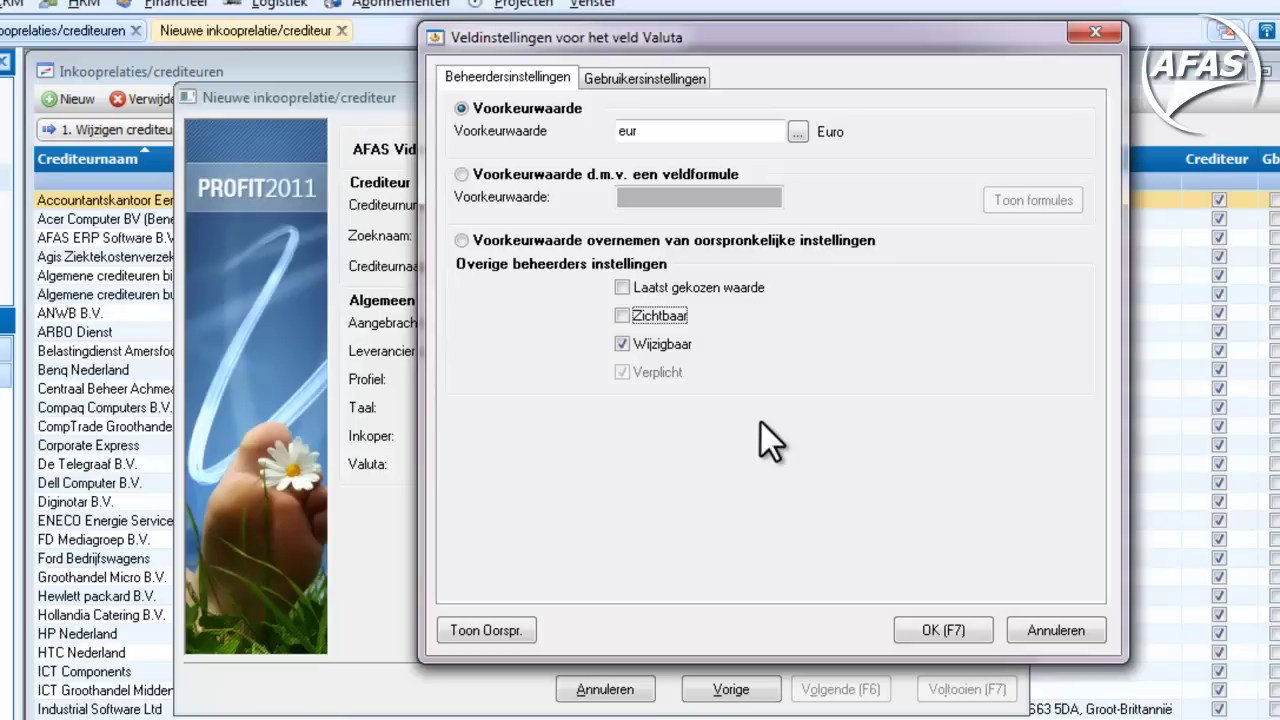
{"action": "key", "text": "F7"}
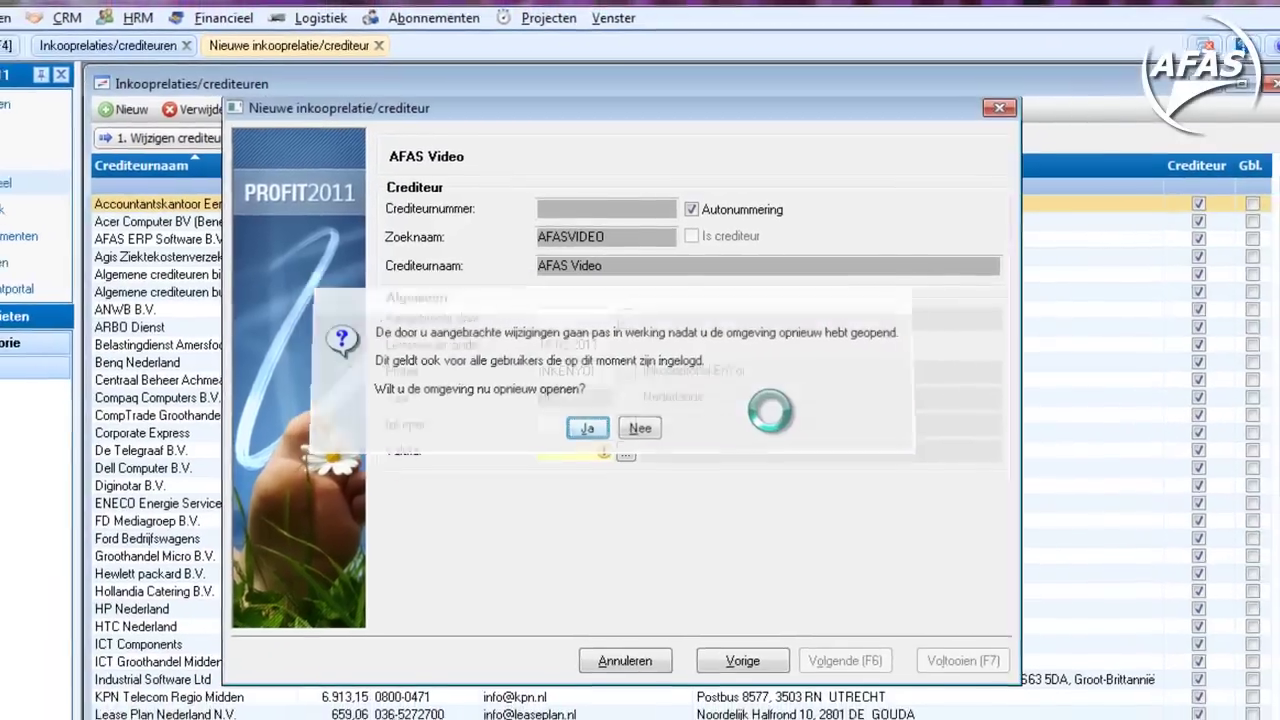
Reopen the environment to apply the field settings and start another new purchase relation/creditor.
{"action": "key", "text": "Return"}
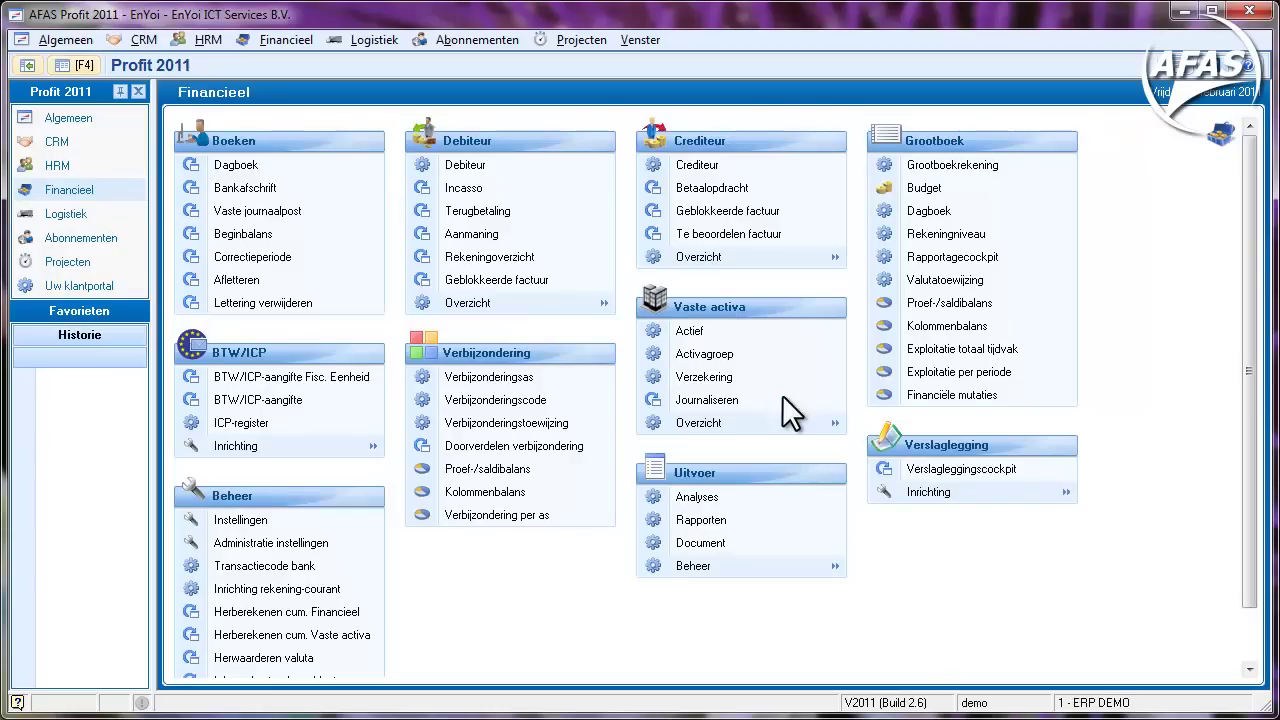
{"action": "left_click", "coordinate": [828, 164]}
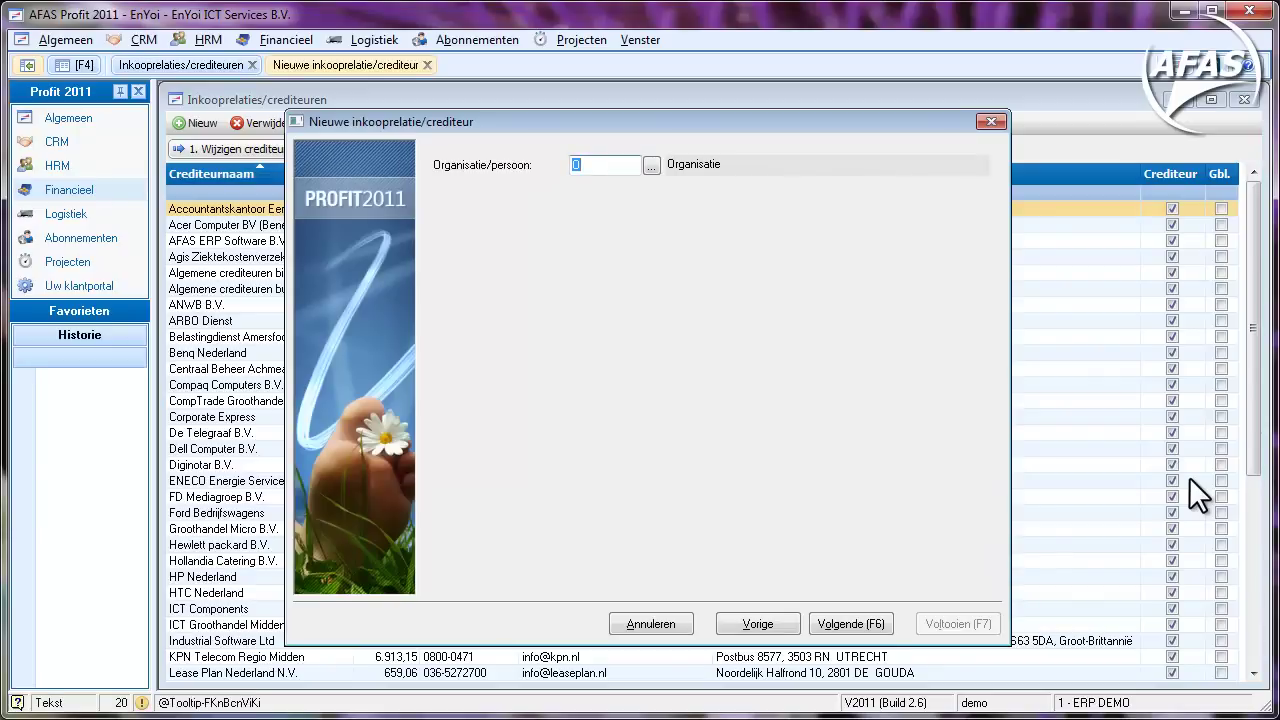
Accept Organisatie as the relation type and enter AFAS Video as the organisation's name.
{"action": "key", "text": "Return"}
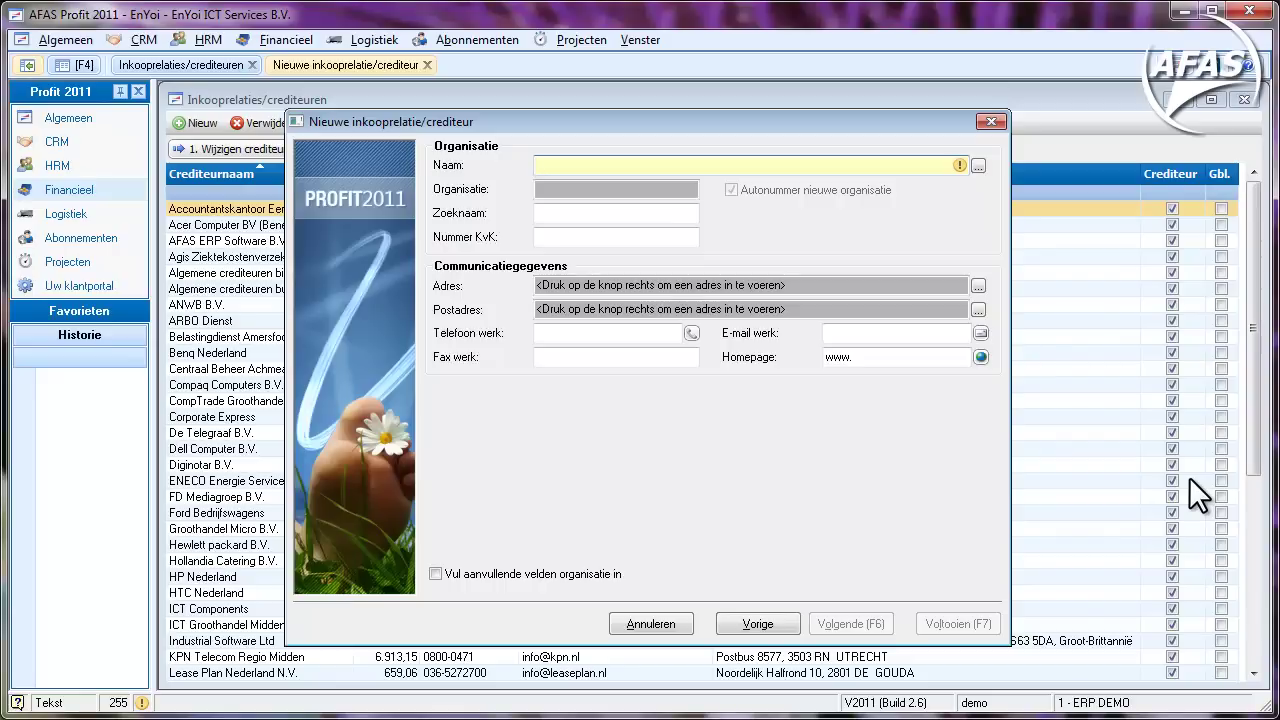
{"action": "type", "text": "AFAS Video"}
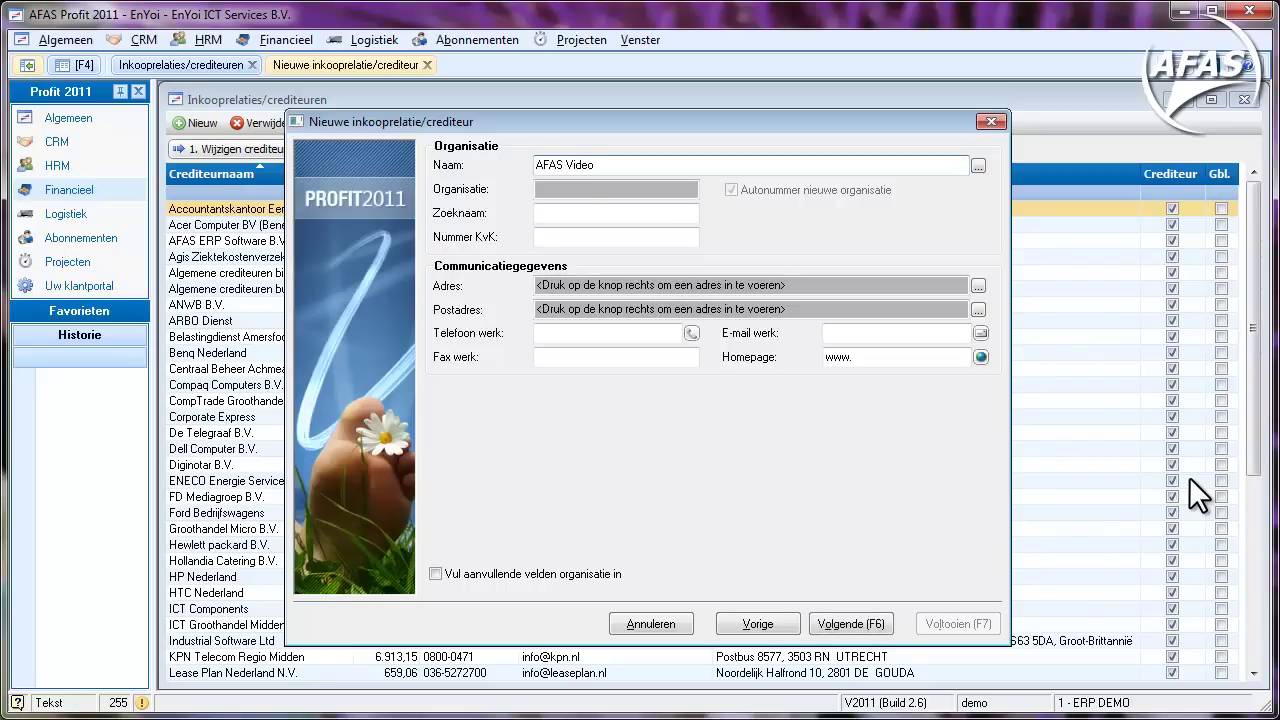
{"action": "key", "text": "Tab"}
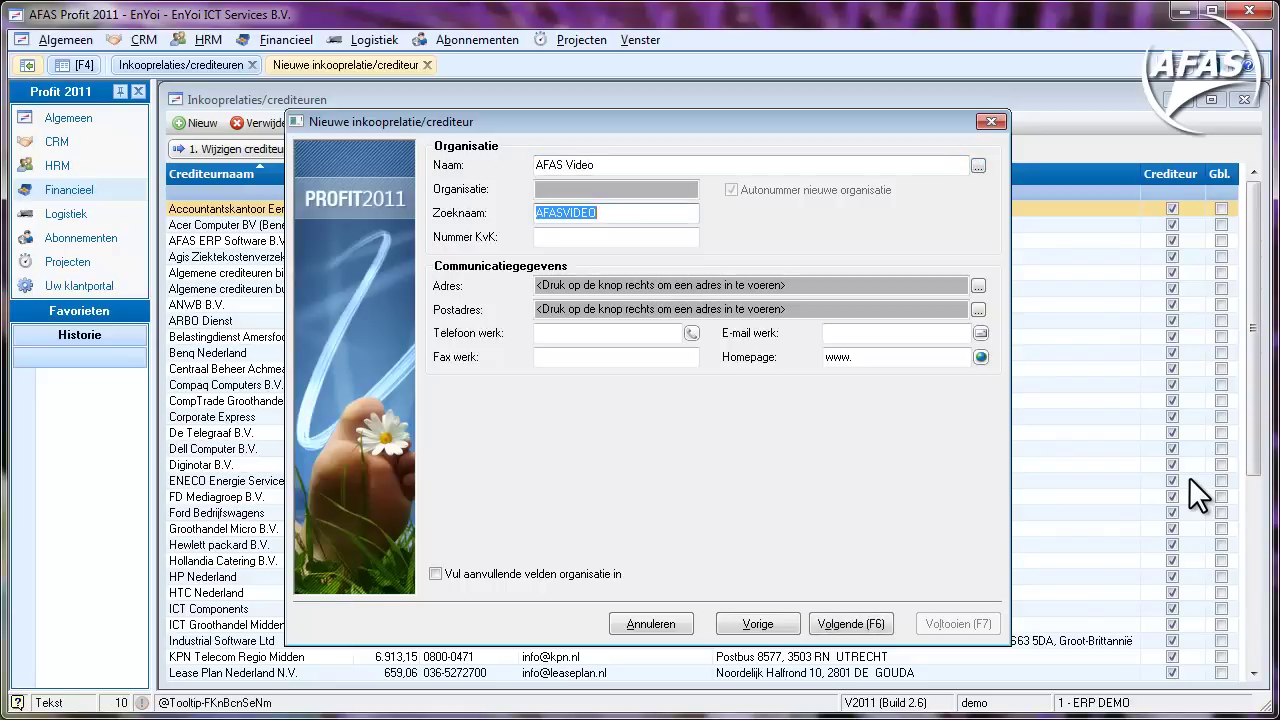
Fill in the organisation's postal address from its postcode and house number and save the address.
{"action": "key", "text": "Tab"}
{"action": "key", "text": "Tab"}
{"action": "key", "text": "Tab"}
{"action": "key", "text": "space"}
{"action": "type", "text": "38"}
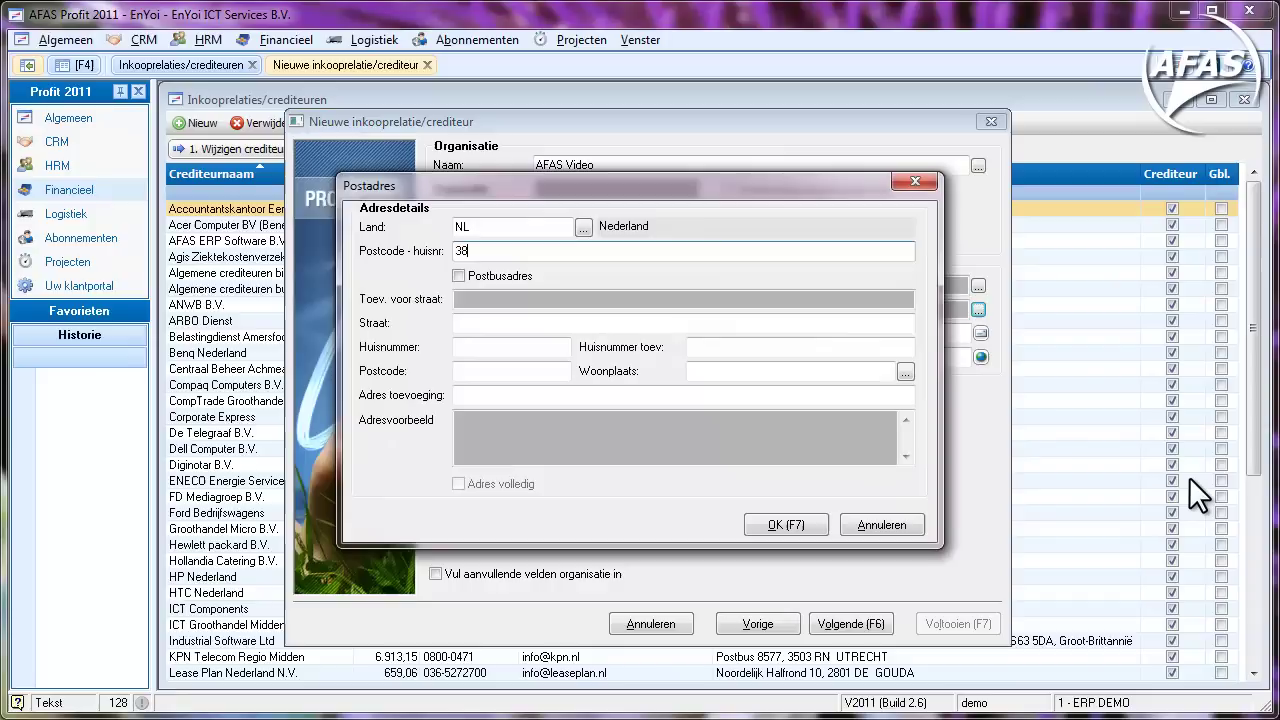
{"action": "type", "text": "33LW4"}
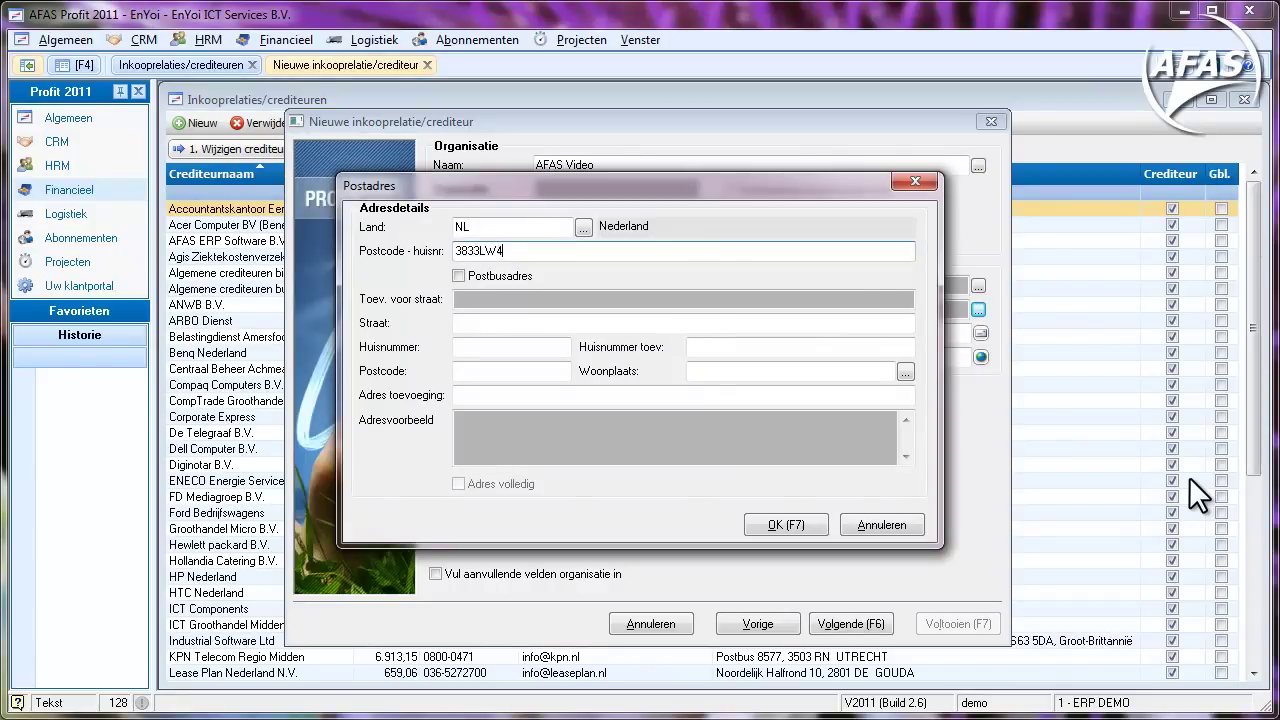
{"action": "key", "text": "Tab"}
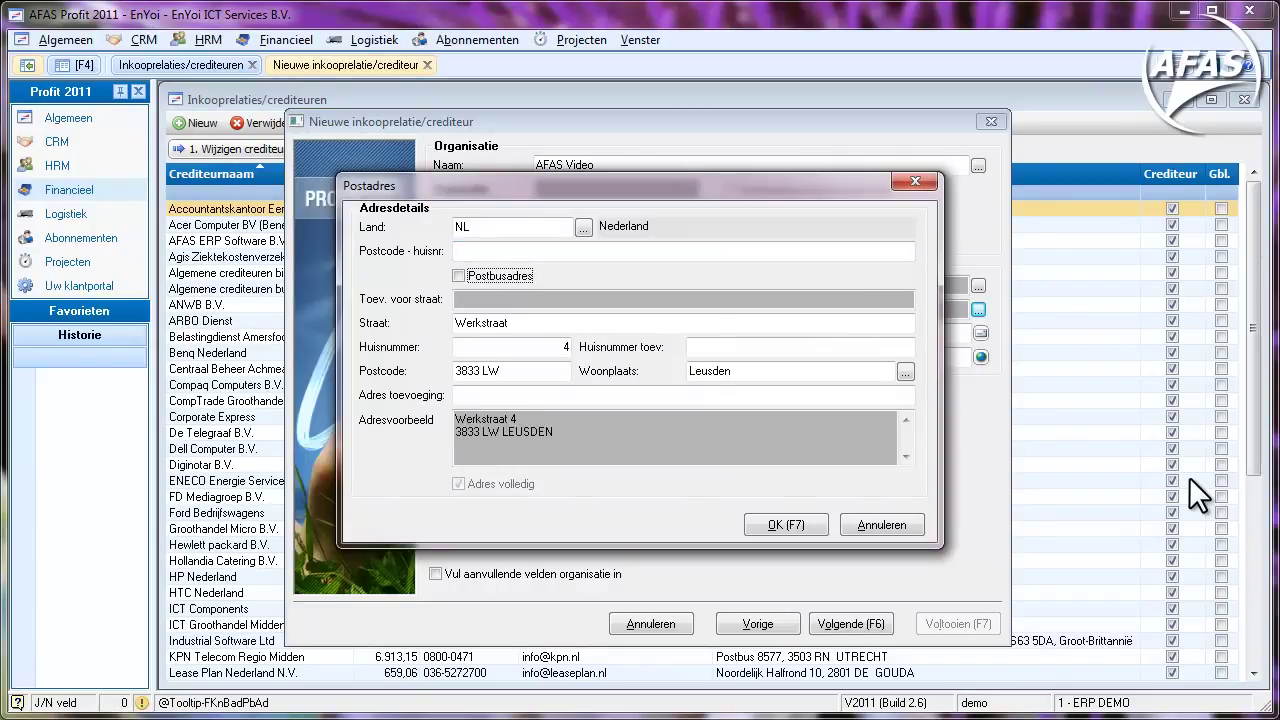
{"action": "key", "text": "F7"}
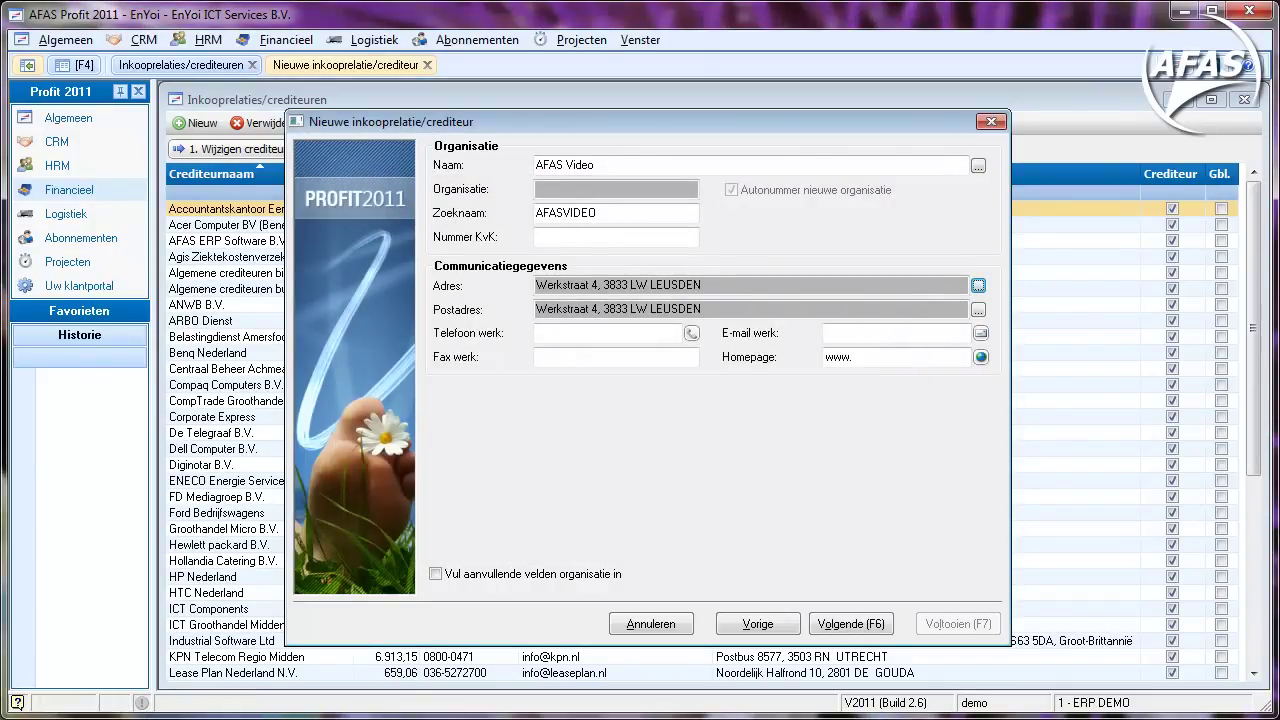
Continue to the creditor details and check the Profiel and Taal fields.
{"action": "key", "text": "F6"}
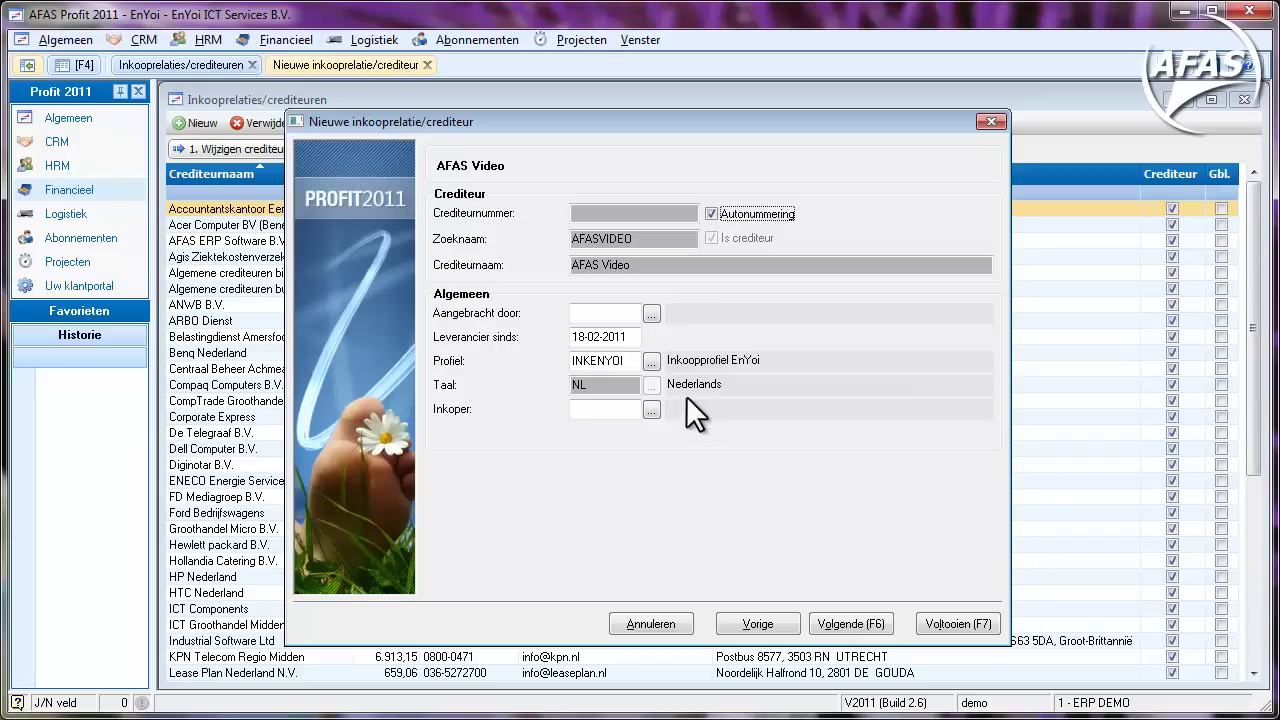
{"action": "left_click", "coordinate": [628, 361]}
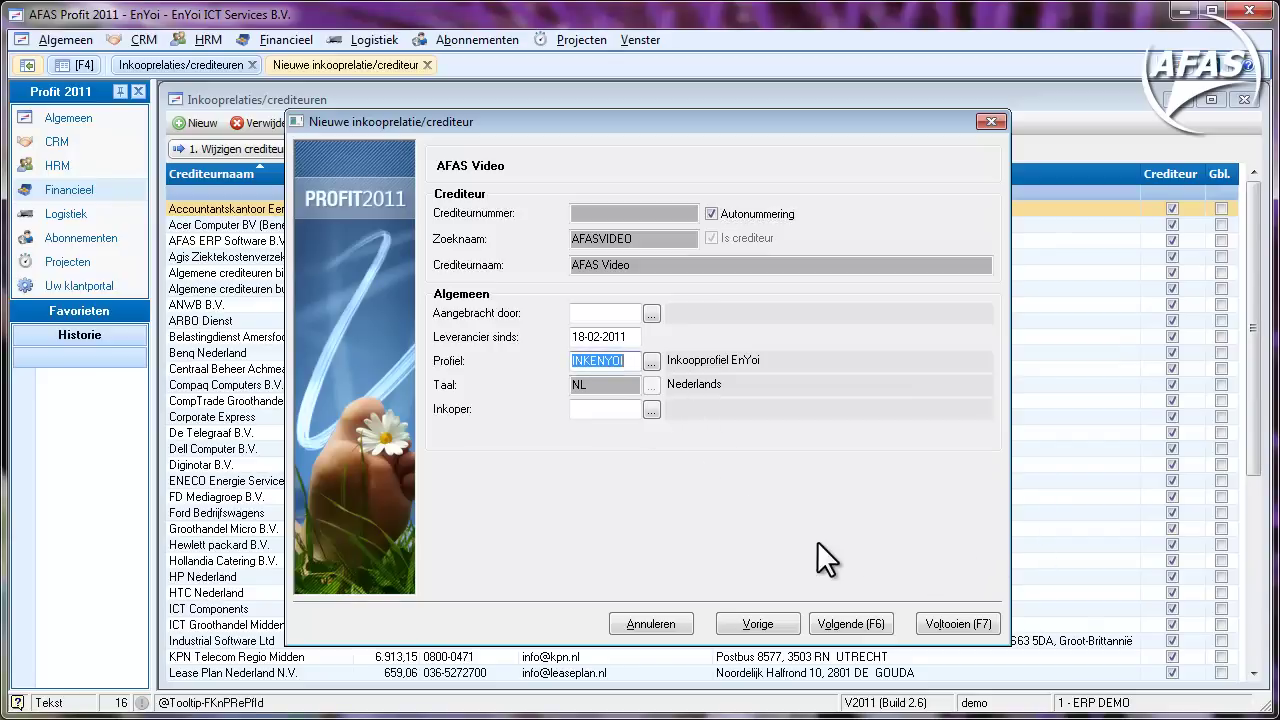
{"action": "left_click", "coordinate": [605, 390]}
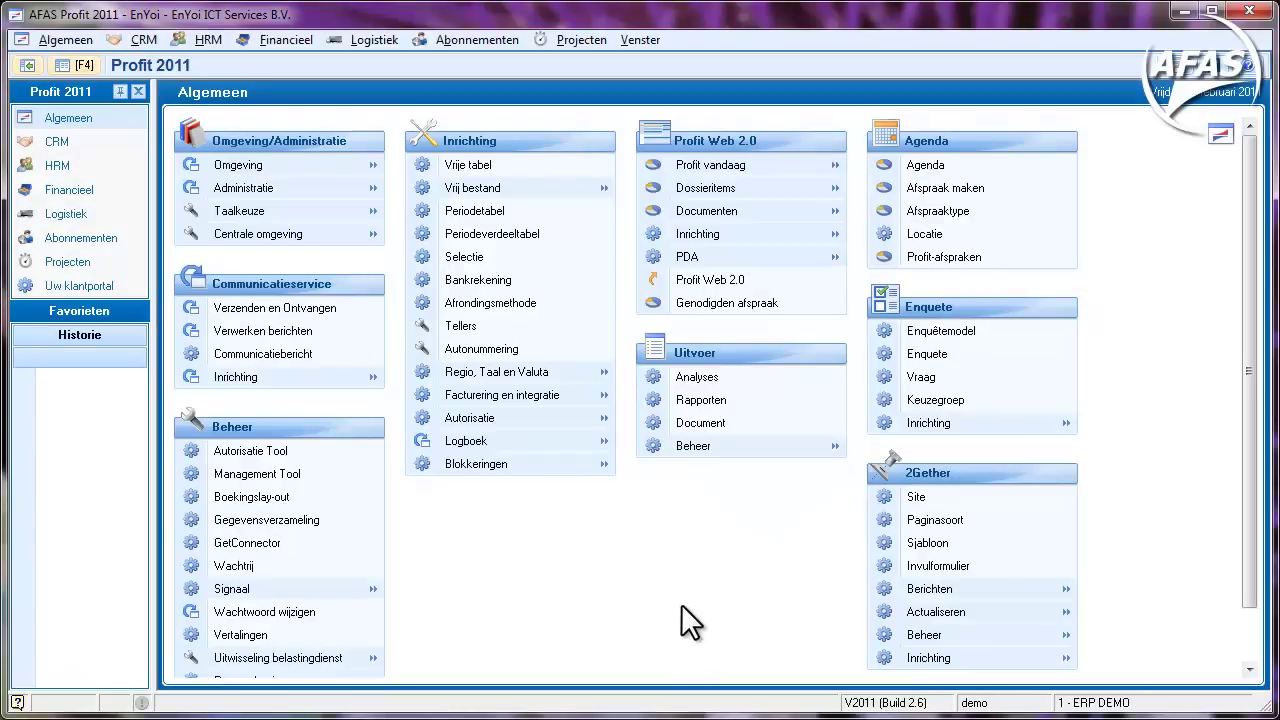
Open the Management Tool for the Organisatie/persoon function group, filtering the list on org and accepting the start-up question.
{"action": "left_click", "coordinate": [370, 476]}
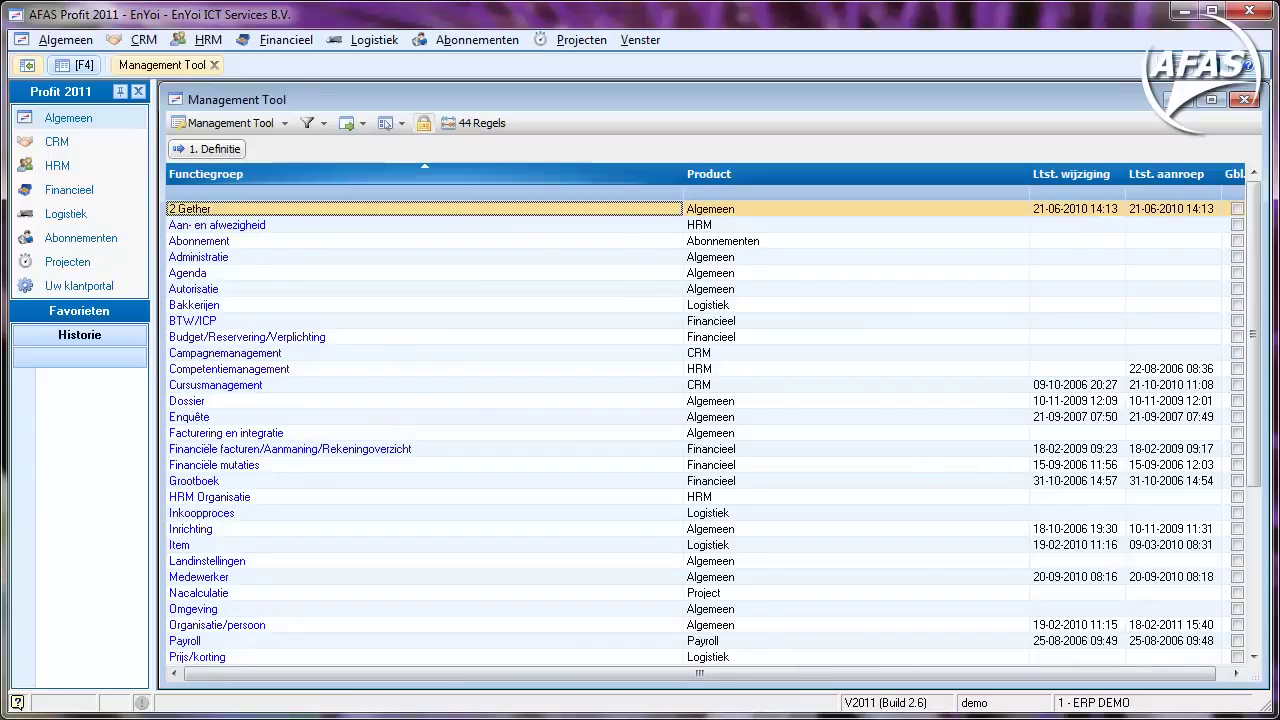
{"action": "type", "text": "org"}
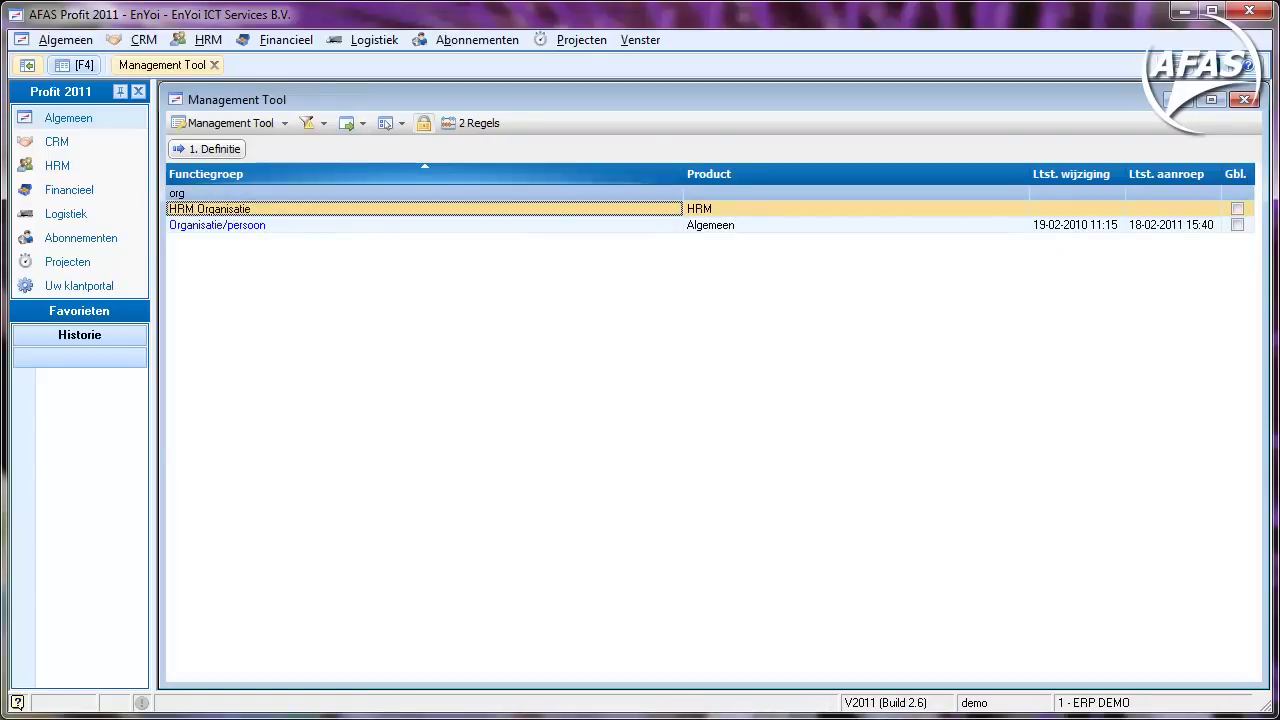
{"action": "left_click", "coordinate": [217, 225]}
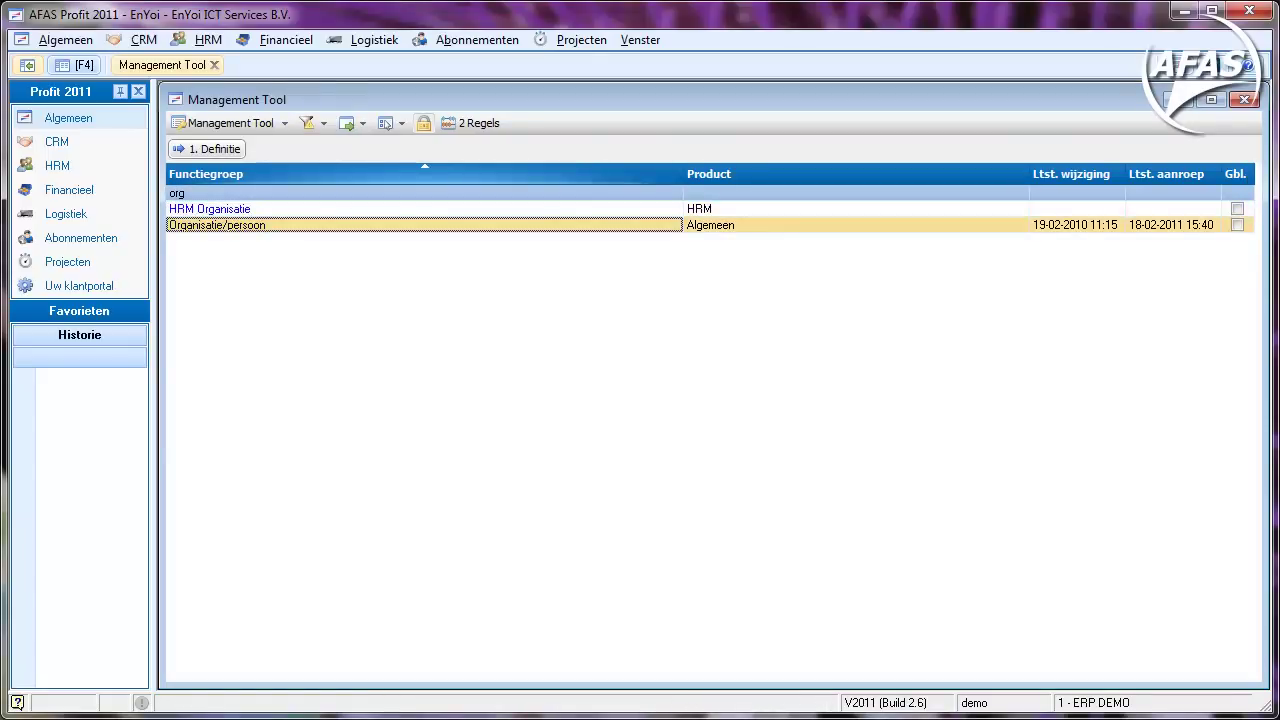
{"action": "key", "text": "Return"}
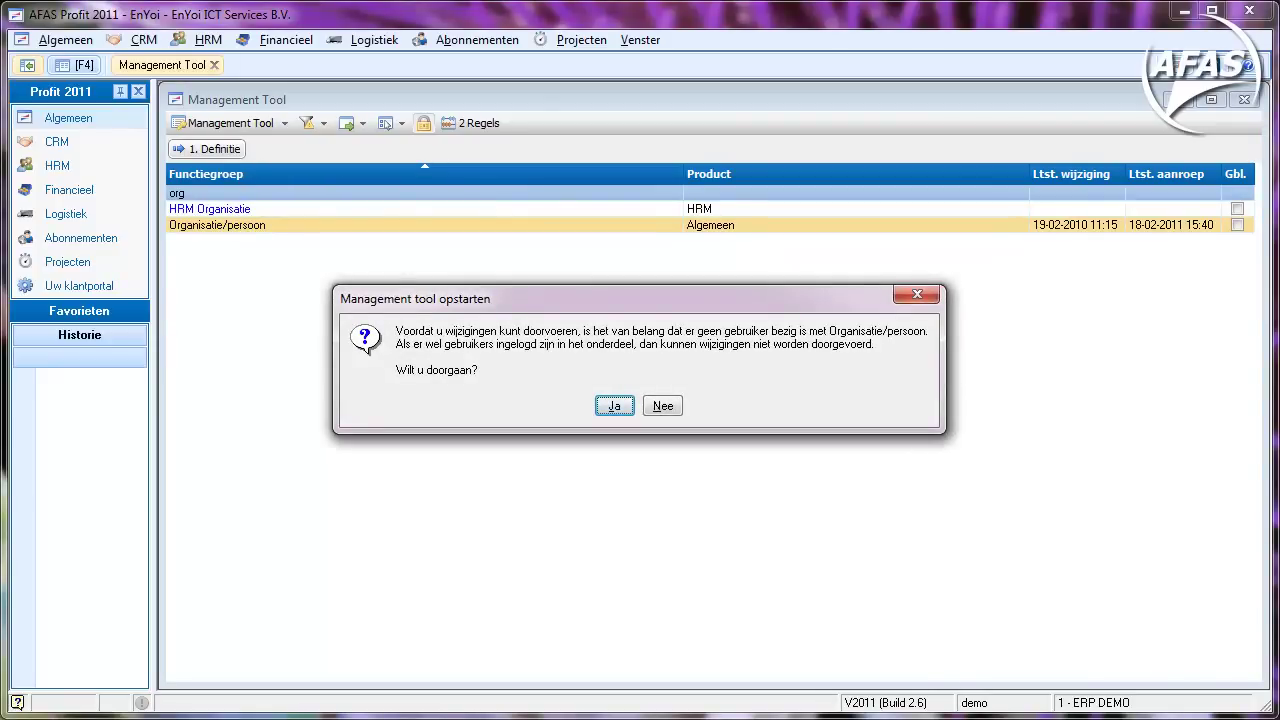
{"action": "key", "text": "Return"}
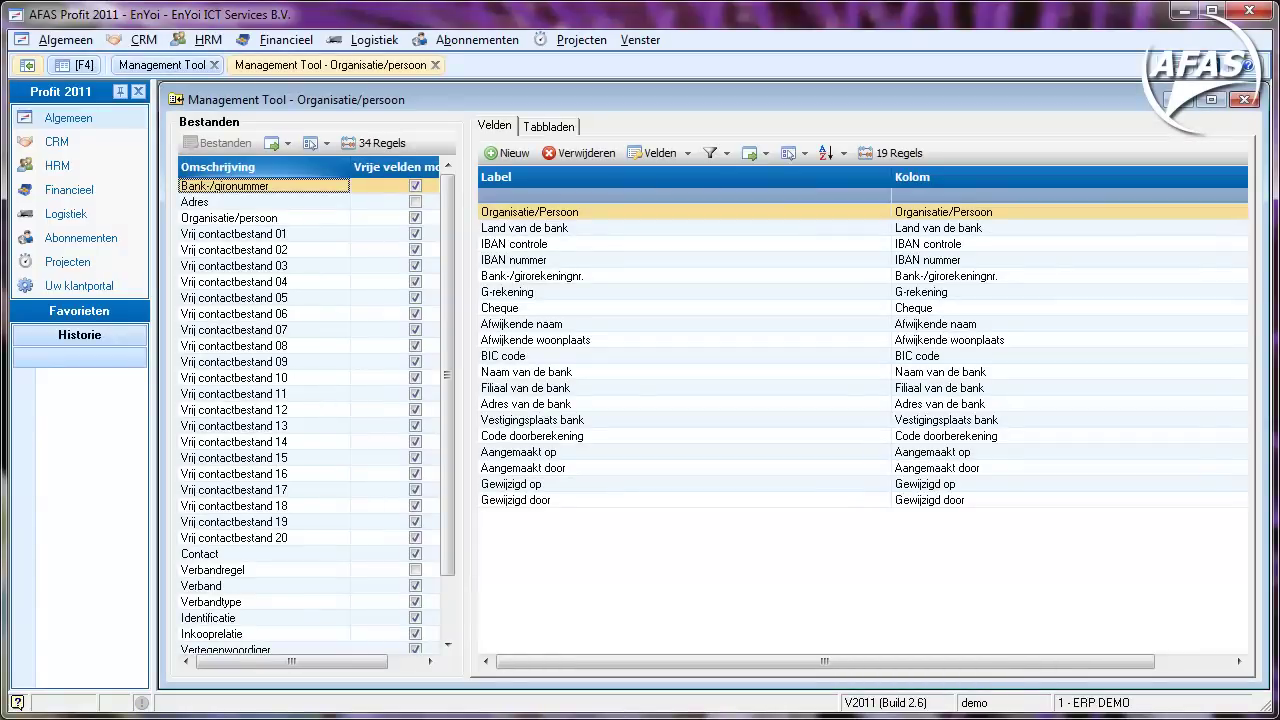
Make the Valuta field of the Inkooprelatie file visible again through its administrator settings and reopen the environment.
{"action": "left_click", "coordinate": [268, 634]}
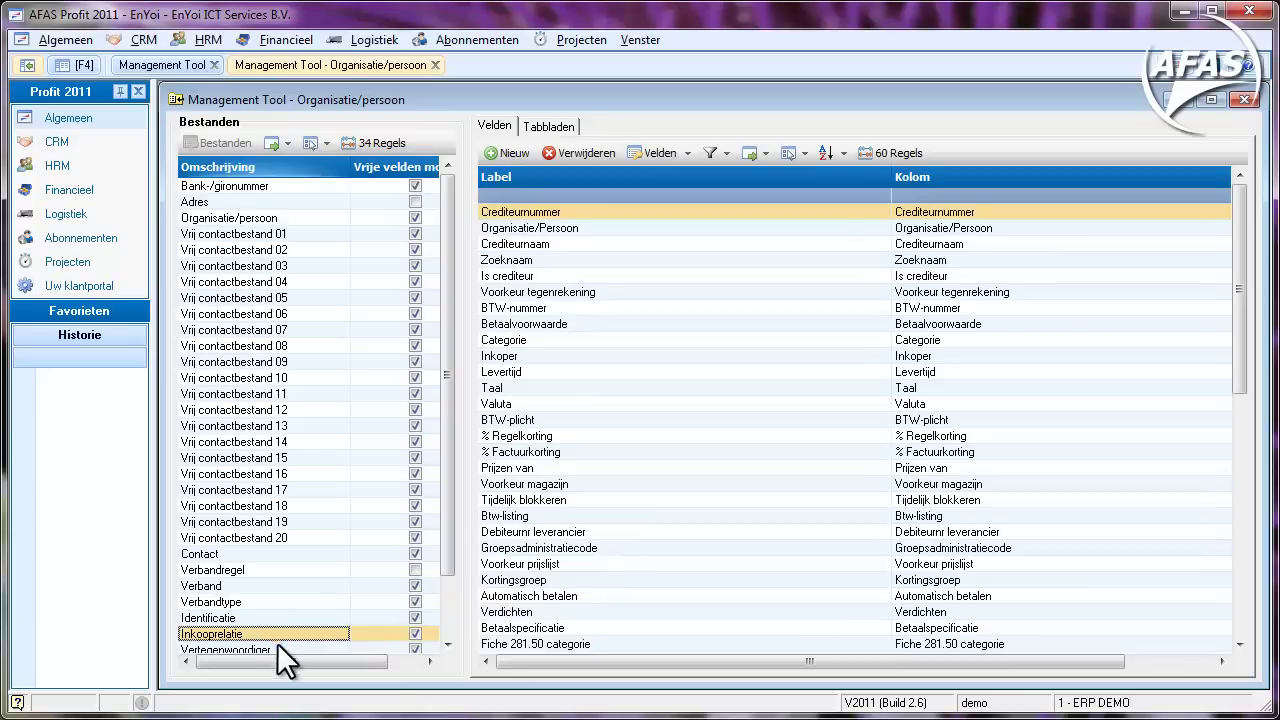
{"action": "left_click", "coordinate": [655, 406]}
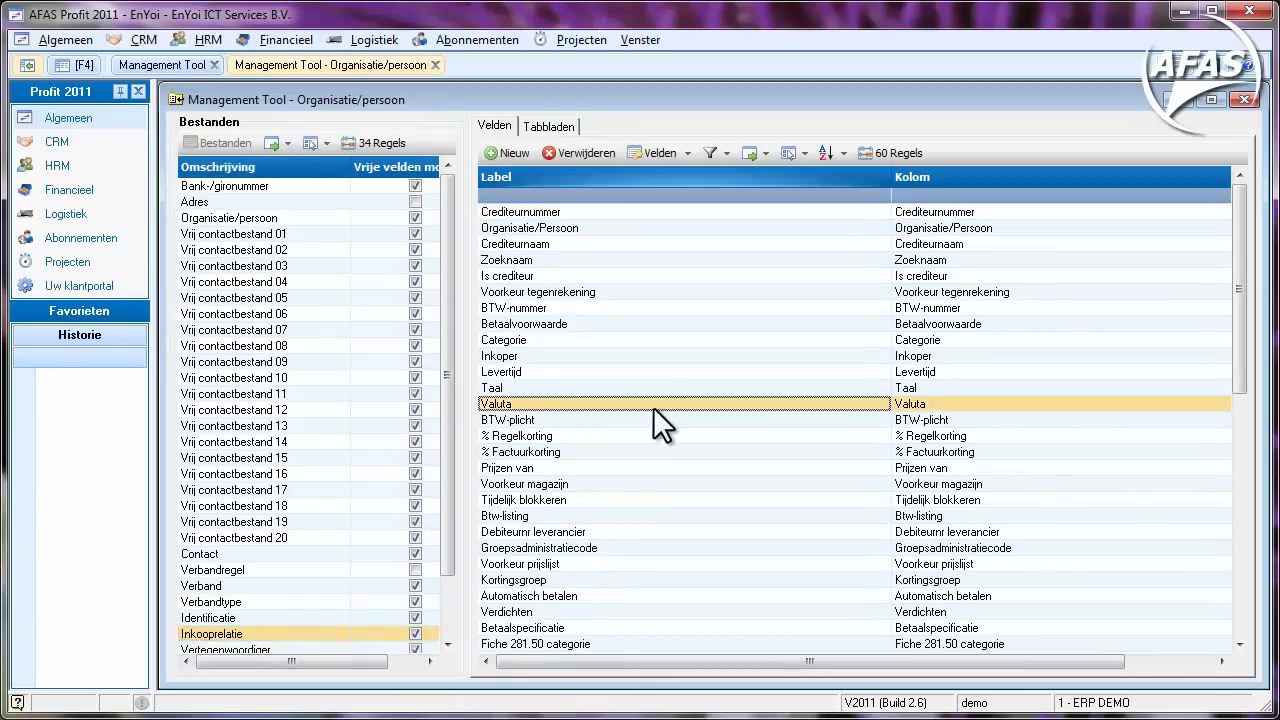
{"action": "double_click", "coordinate": [1157, 405]}
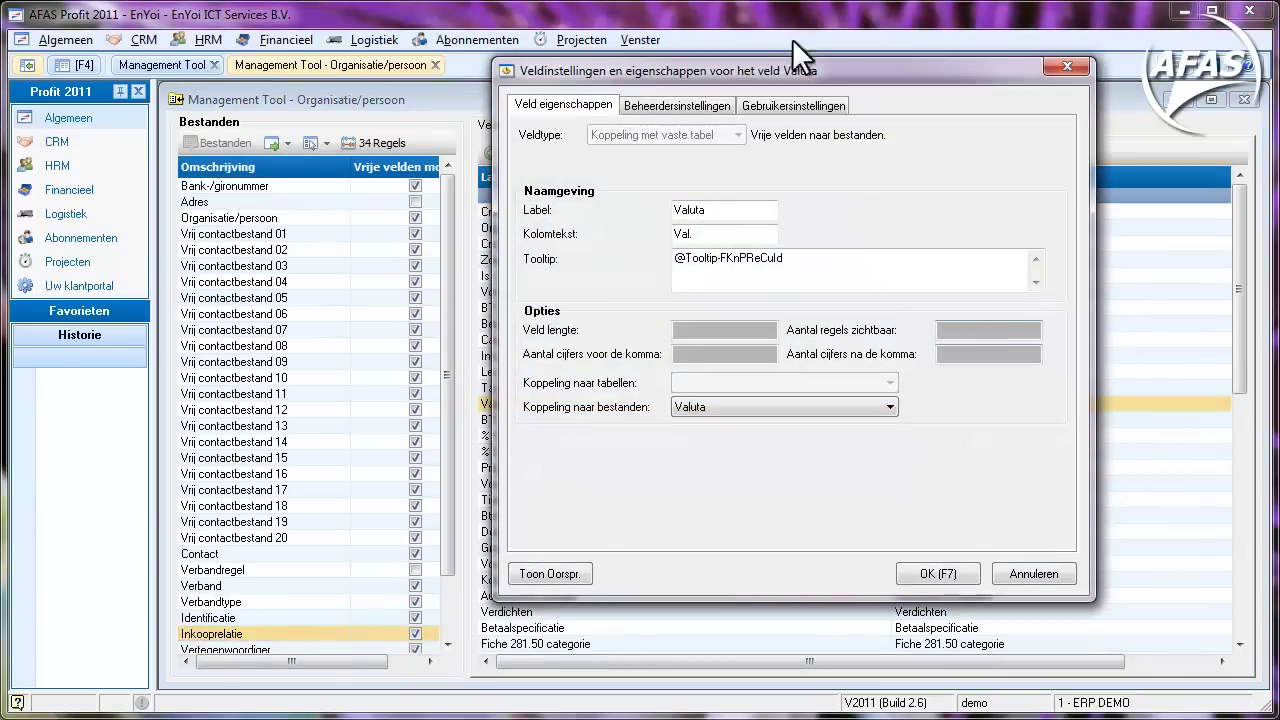
{"action": "left_click", "coordinate": [722, 104]}
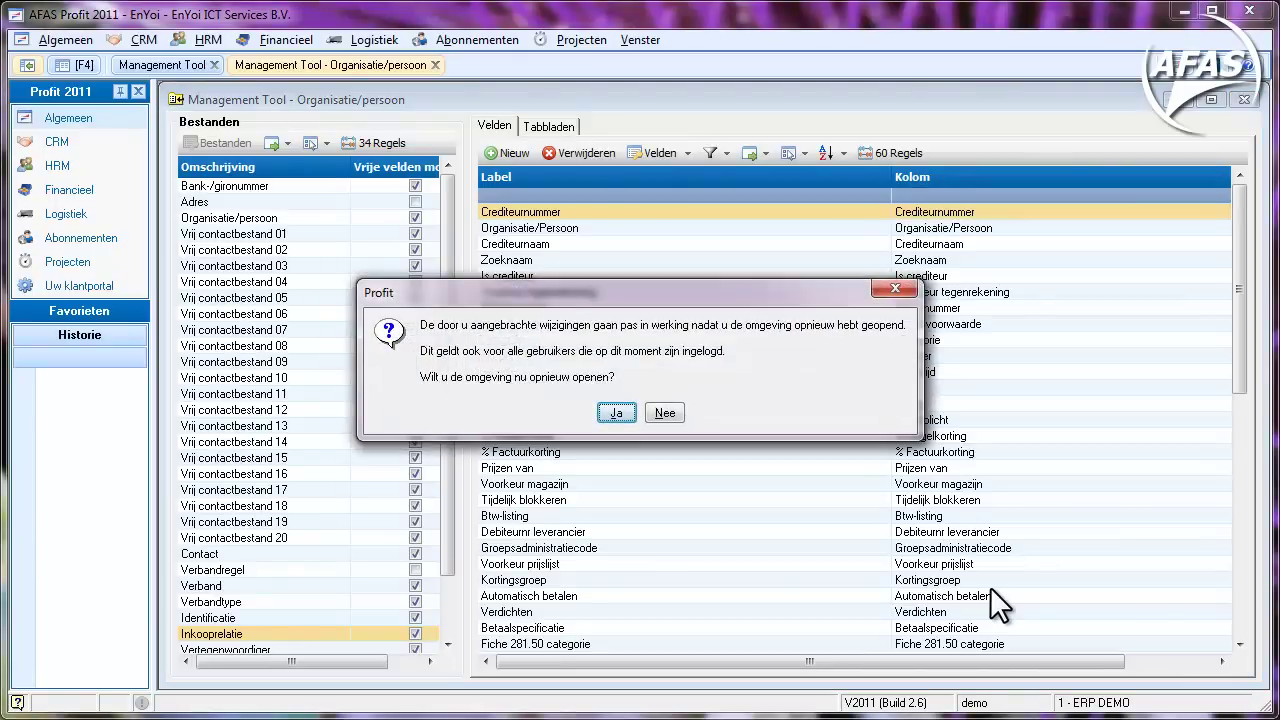
{"action": "key", "text": "Return"}
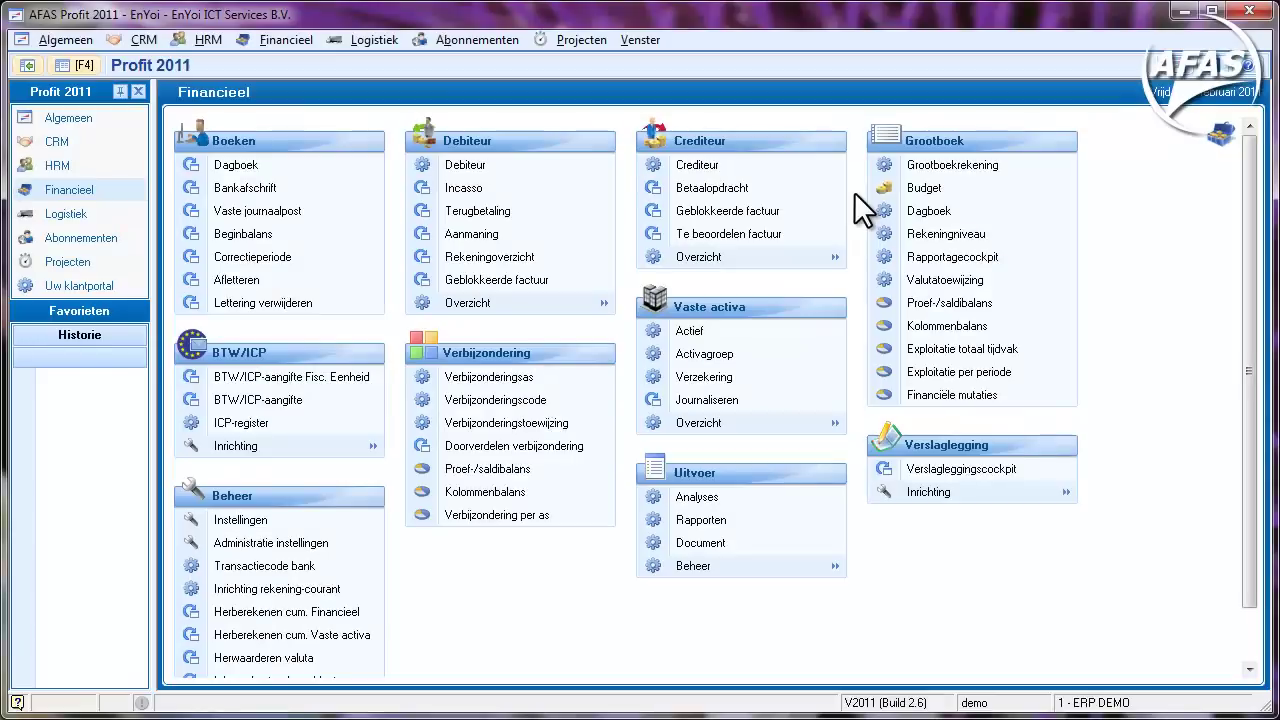
Start a new purchase relation/creditor of type Organisatie and name it AFAS Video.
{"action": "left_click", "coordinate": [840, 165]}
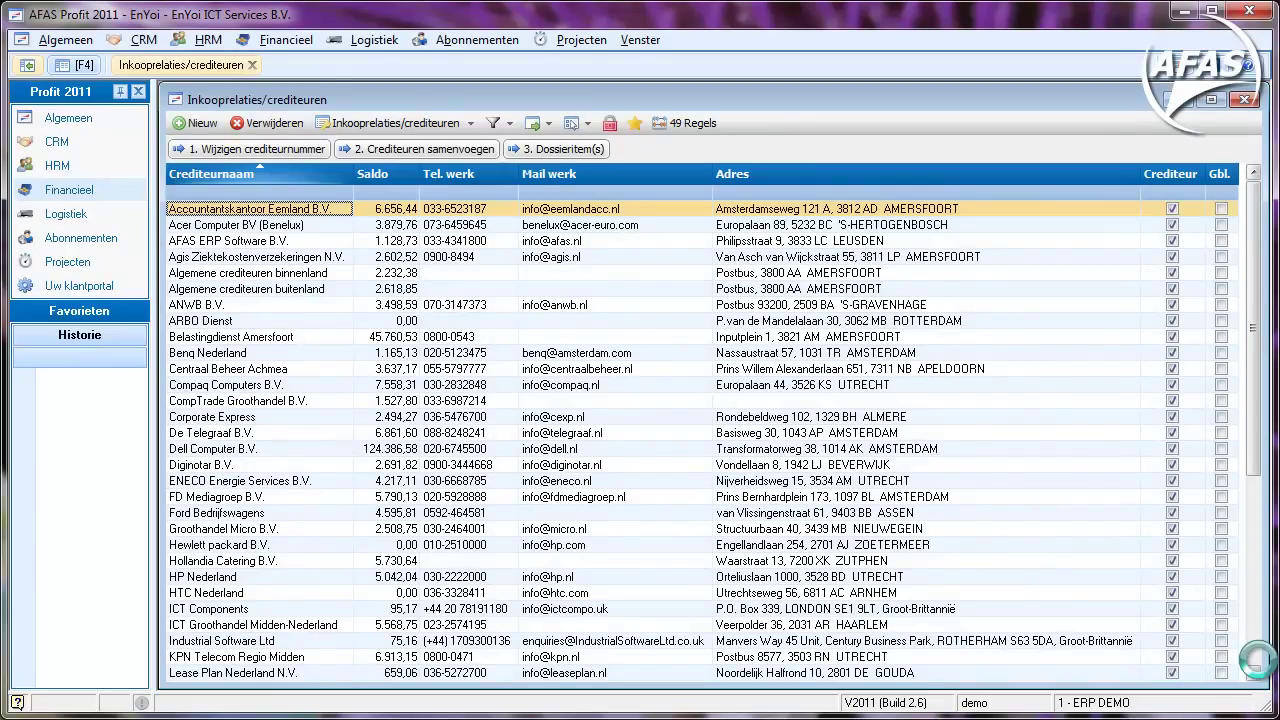
{"action": "key", "text": "ctrl+n"}
{"action": "key", "text": "F6"}
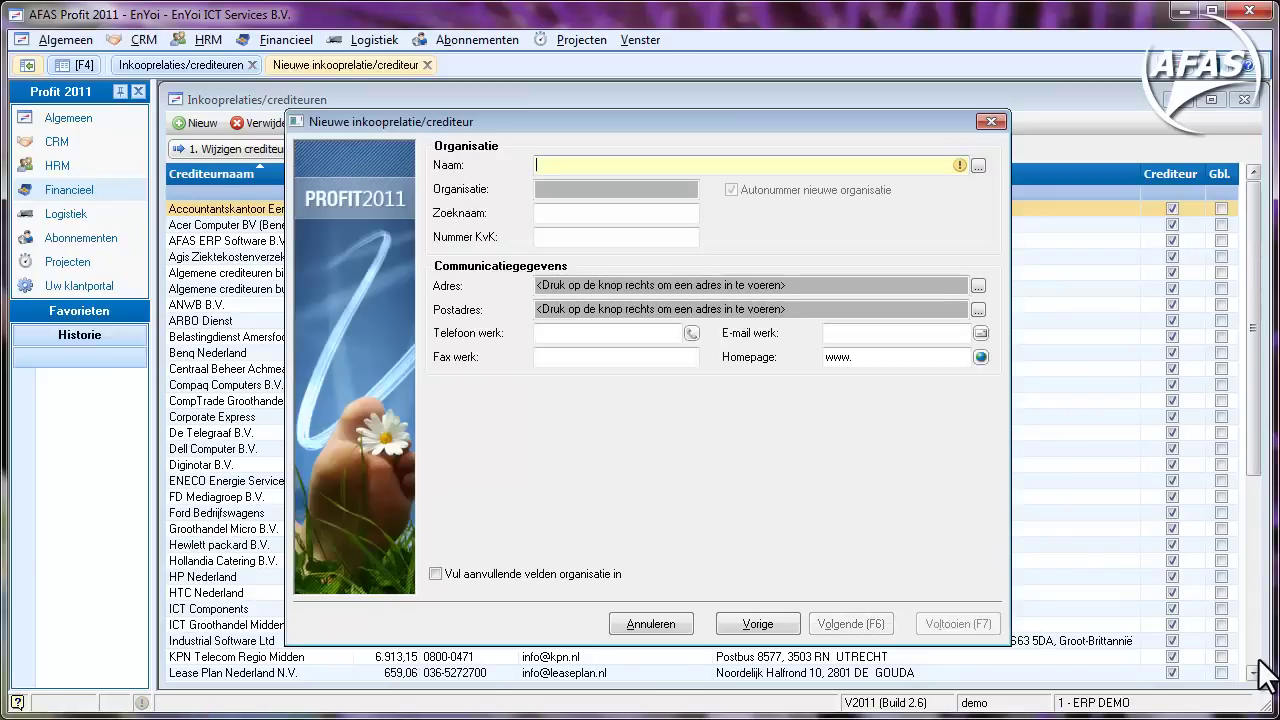
{"action": "type", "text": "AFAS Video"}
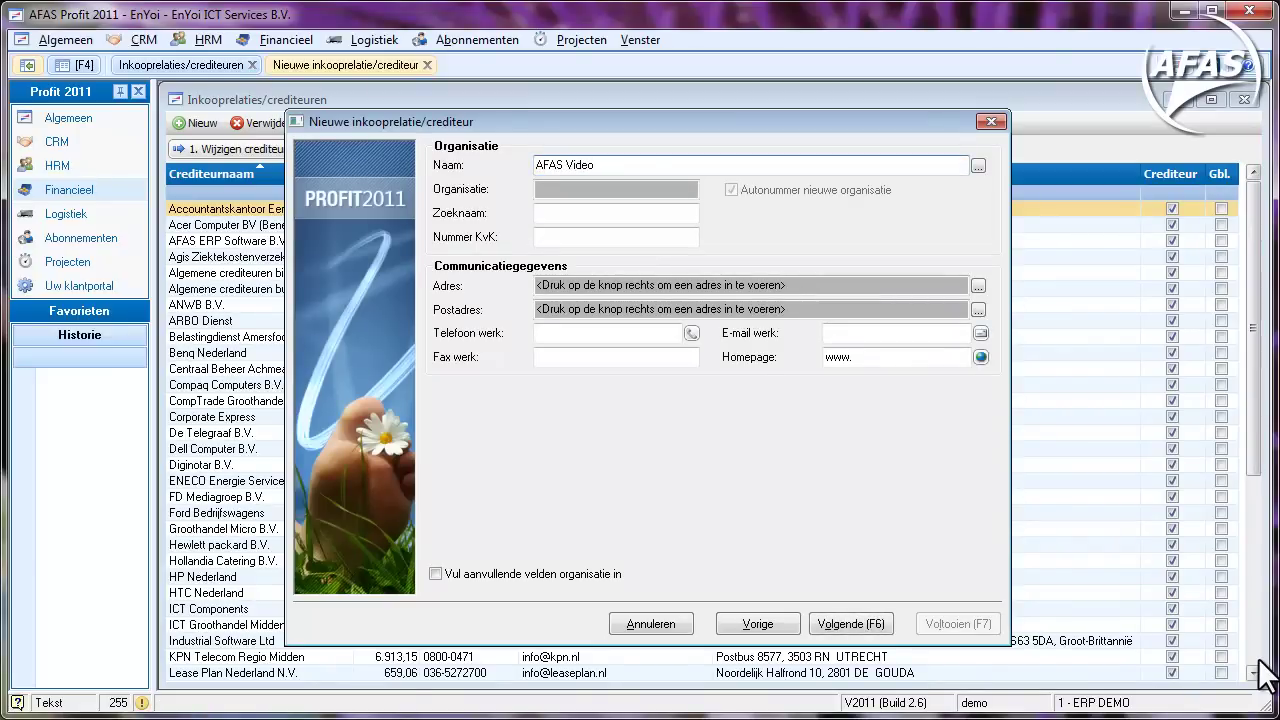
{"action": "key", "text": "Tab"}
{"action": "key", "text": "Tab"}
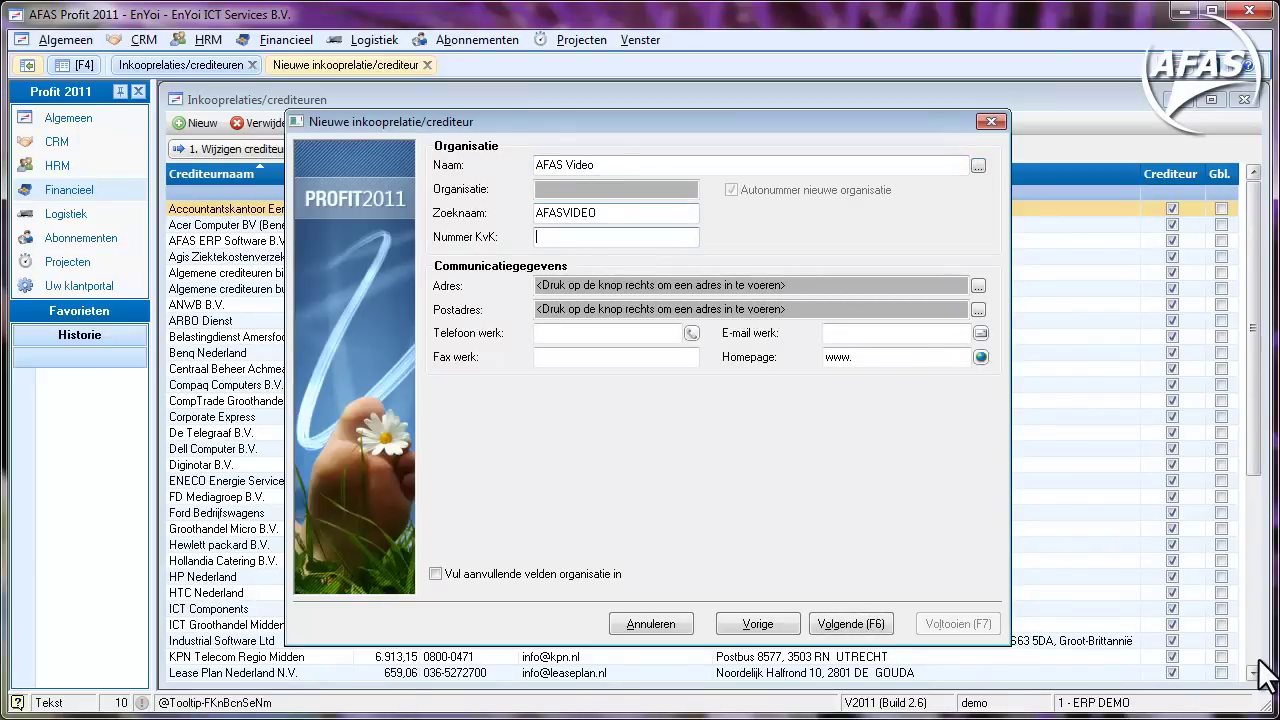
Fill in the organisation's address from its postcode and house number and continue to the creditor details.
{"action": "key", "text": "Tab"}
{"action": "key", "text": "Return"}
{"action": "type", "text": "38"}
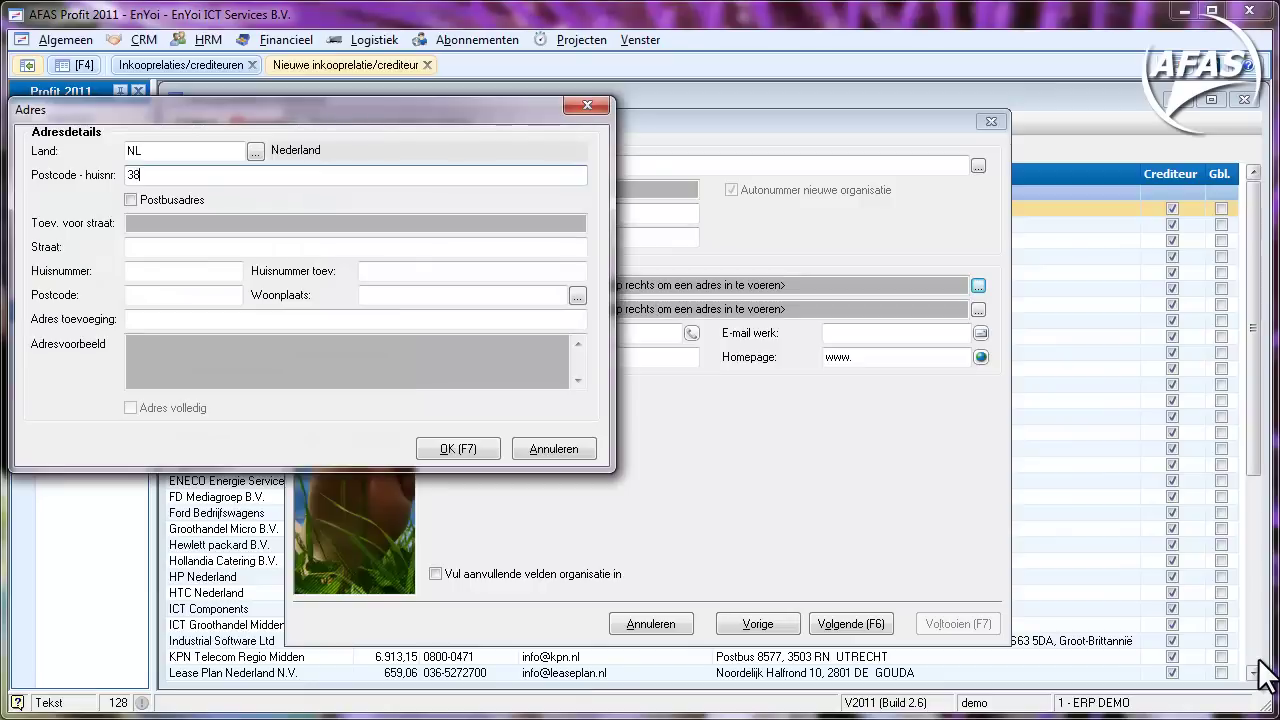
{"action": "type", "text": "33LV"}
{"action": "key", "text": "BackSpace"}
{"action": "key", "text": "BackSpace"}
{"action": "key", "text": "BackSpace"}
{"action": "key", "text": "BackSpace"}
{"action": "key", "text": "BackSpace"}
{"action": "key", "text": "BackSpace"}
{"action": "key", "text": "Tab"}
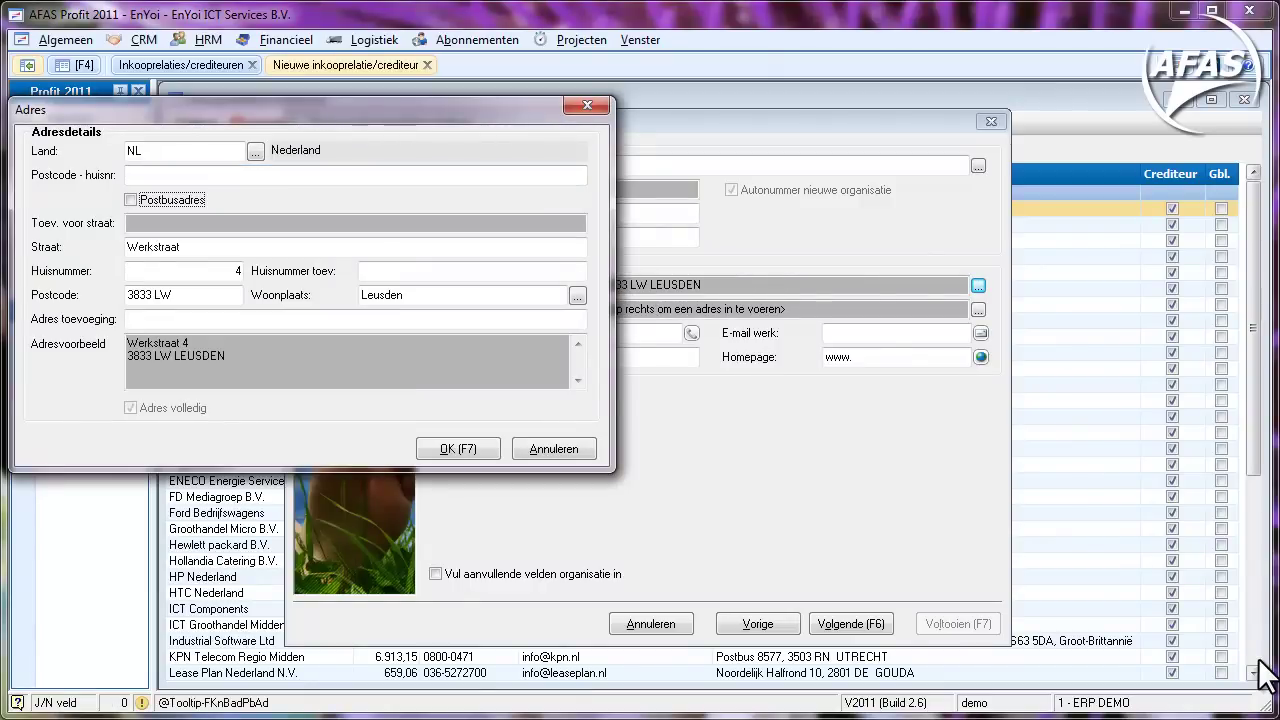
{"action": "key", "text": "F7"}
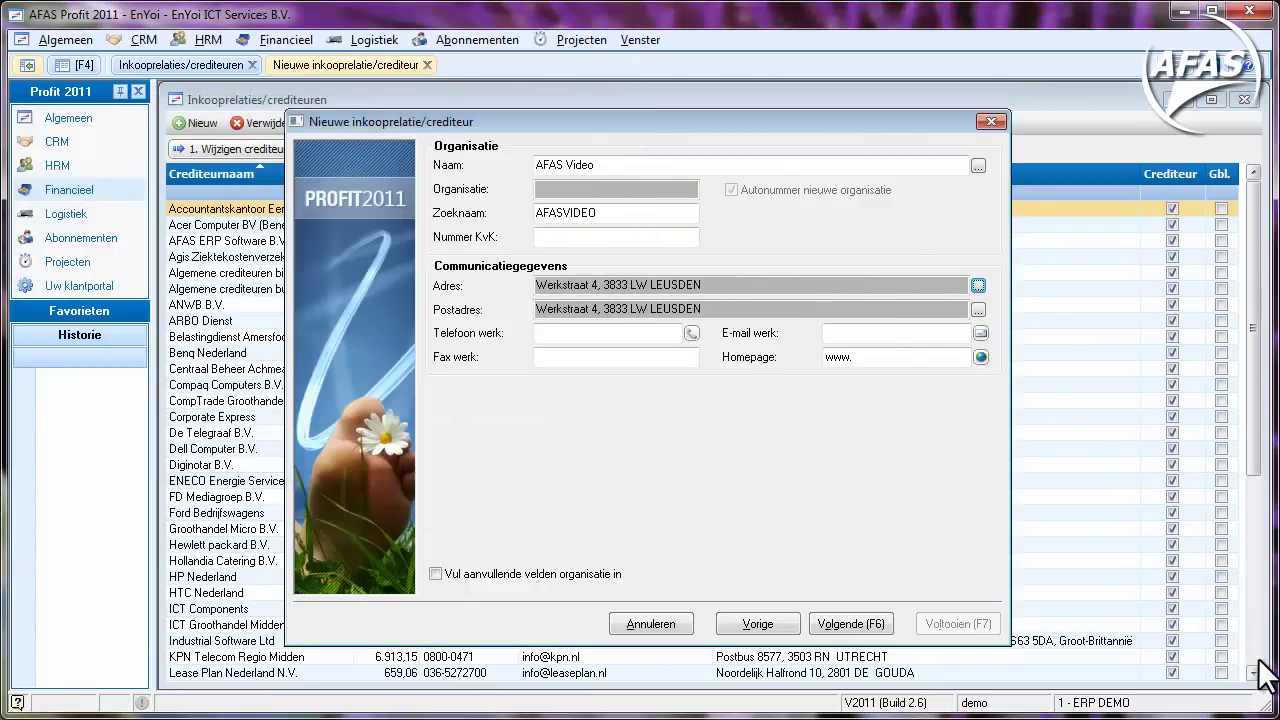
{"action": "key", "text": "F6"}
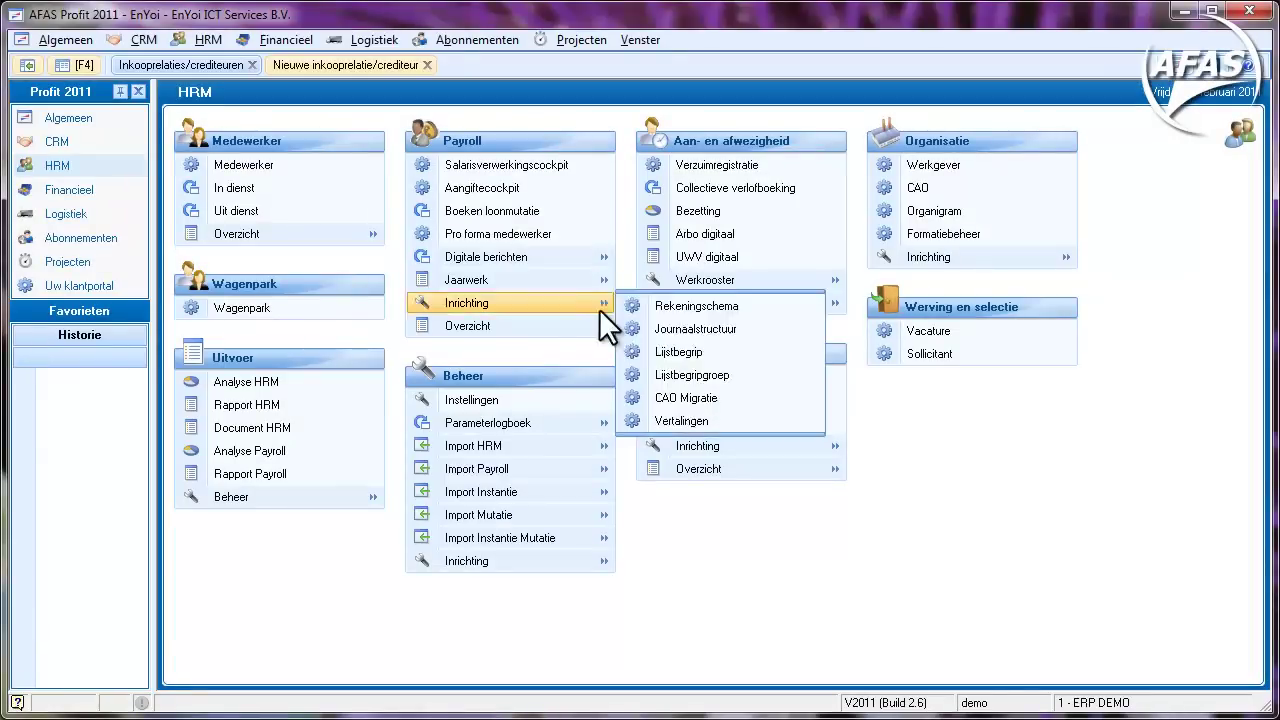
Open the payroll Standenregister and set the user default value of its Werkgever field to 000001.
{"action": "mouse_move", "coordinate": [560, 328]}
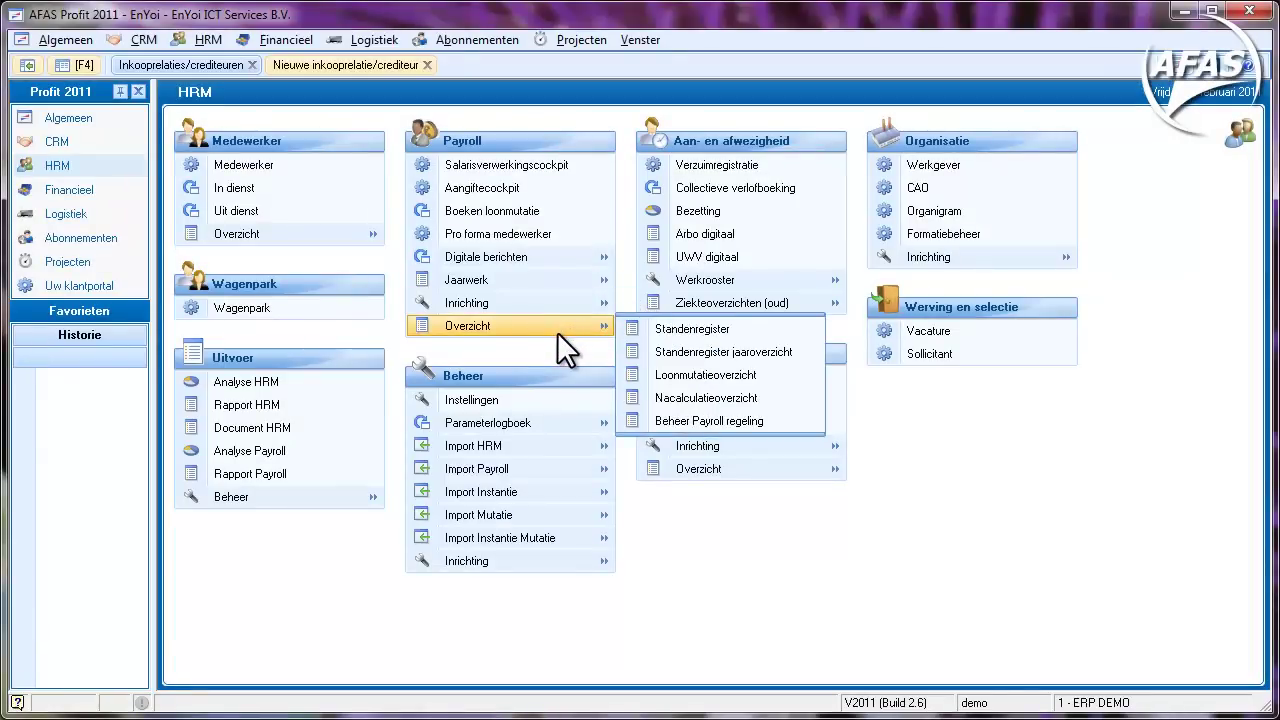
{"action": "left_click", "coordinate": [797, 331]}
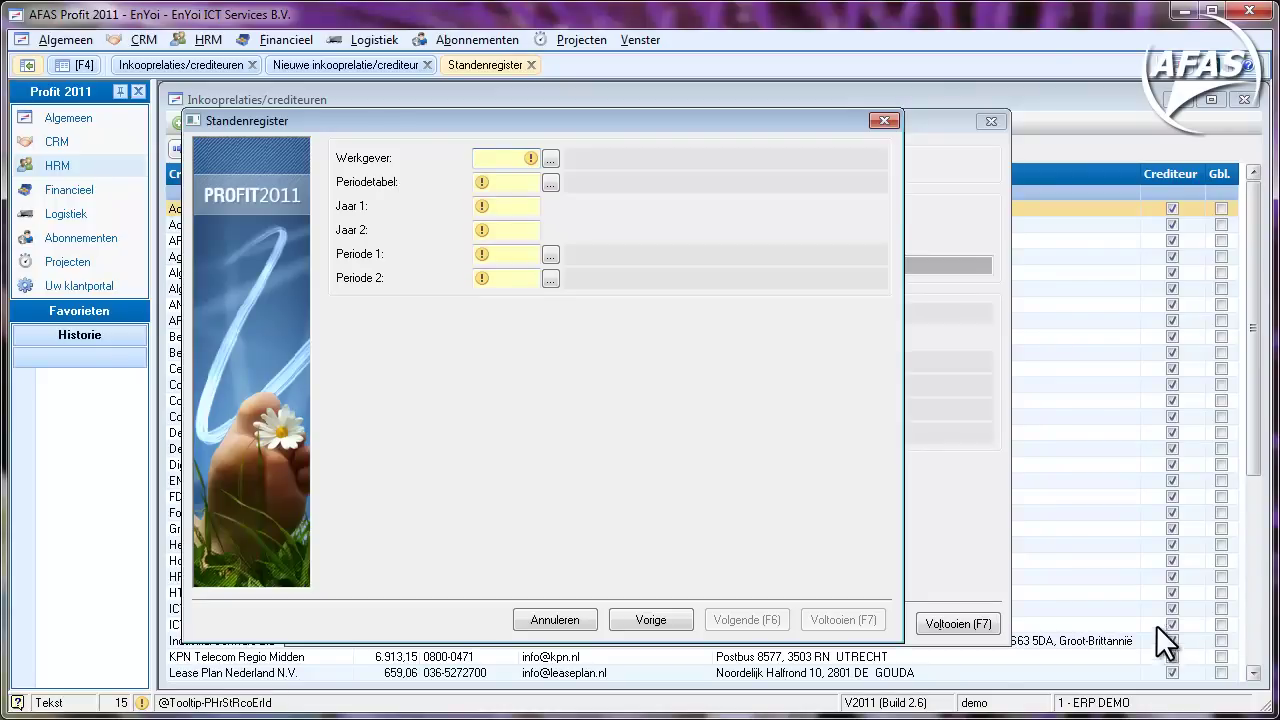
{"action": "double_click", "coordinate": [388, 160]}
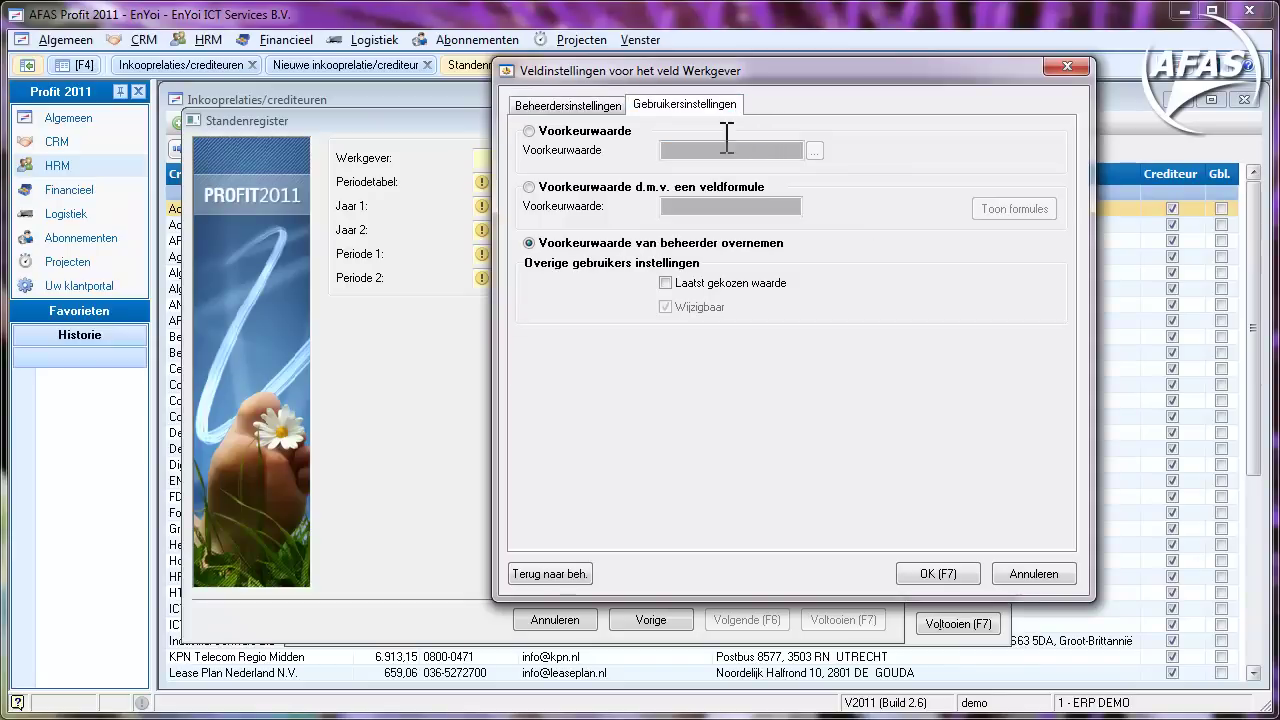
{"action": "left_click", "coordinate": [617, 132]}
{"action": "left_click", "coordinate": [814, 149]}
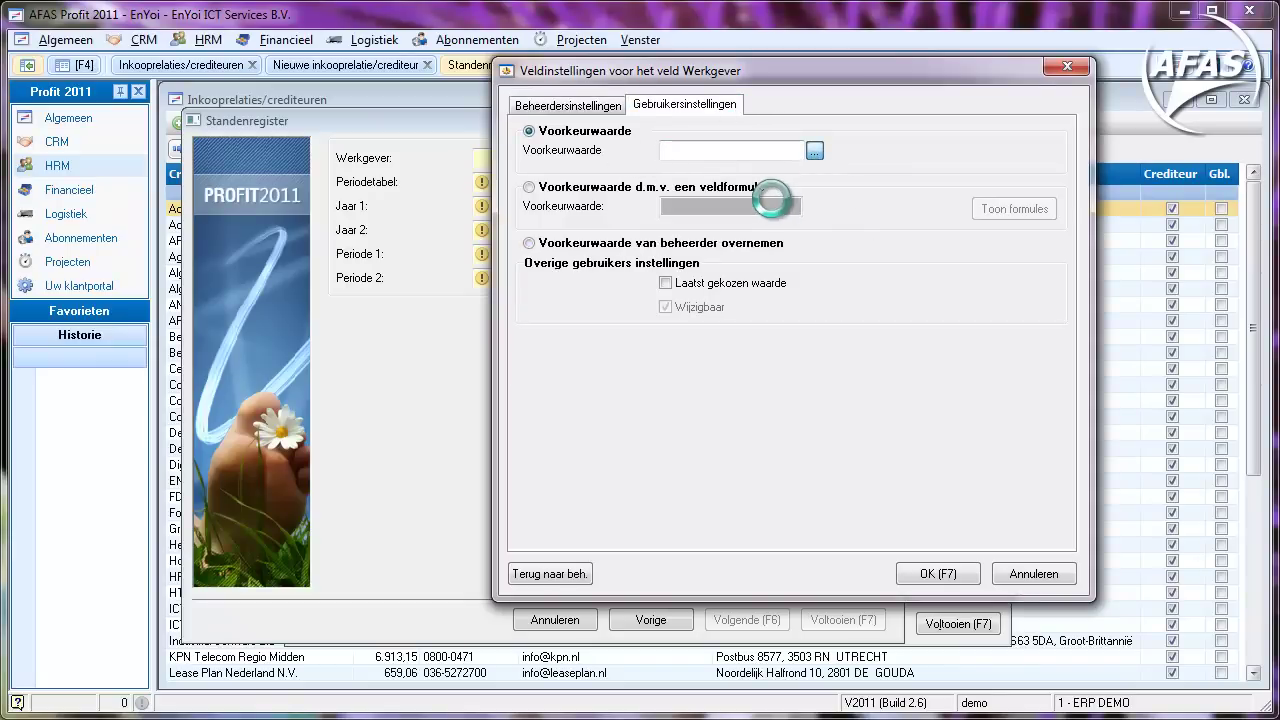
{"action": "double_click", "coordinate": [668, 283]}
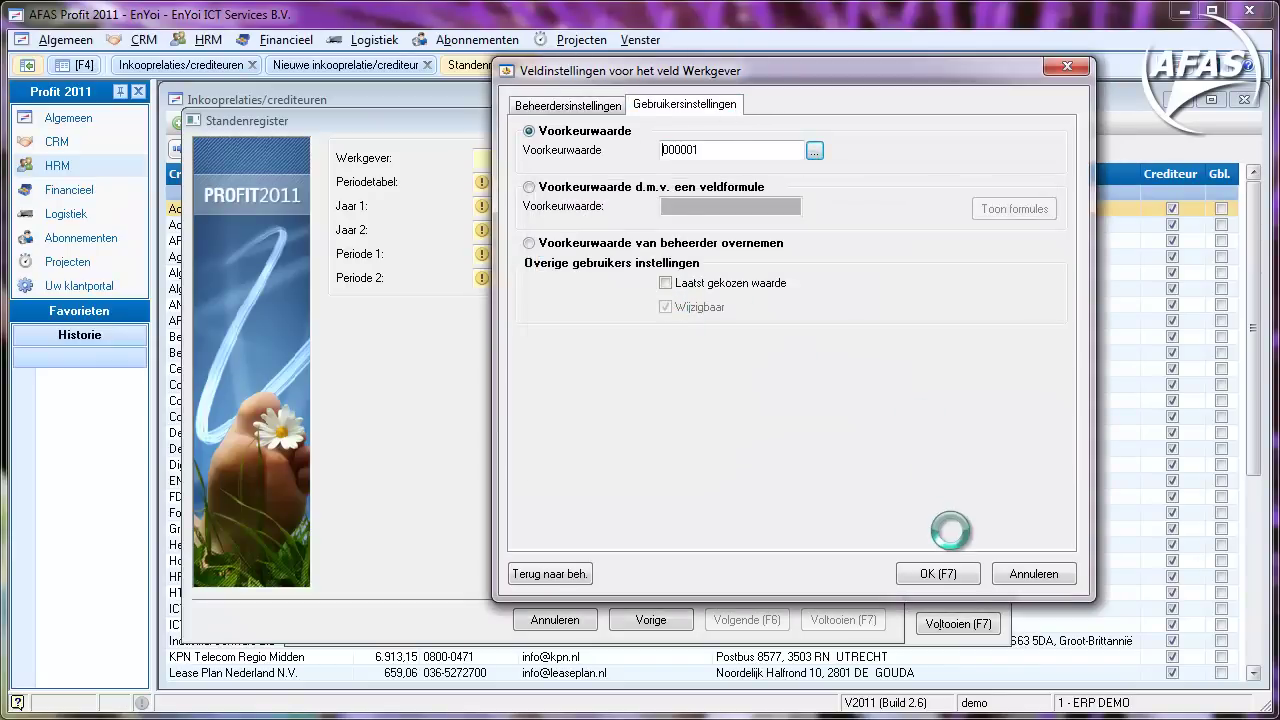
{"action": "left_click", "coordinate": [958, 574]}
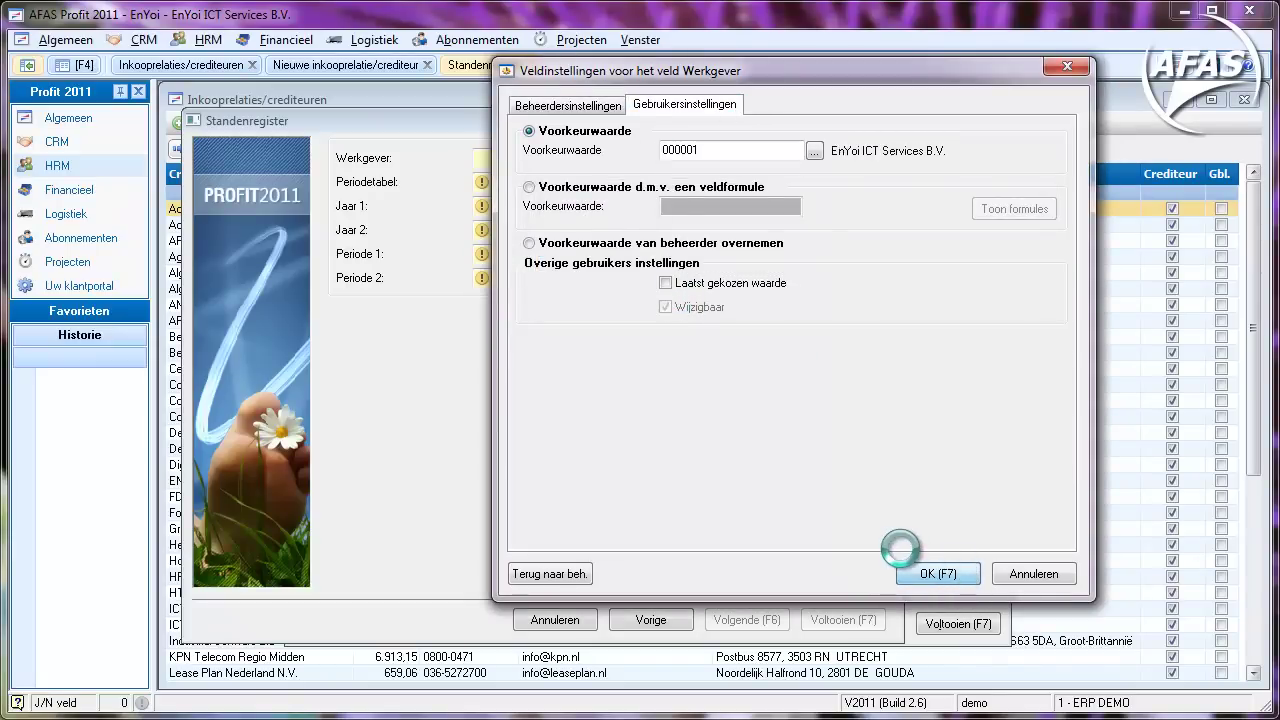
Set the user default value of the Periodetabel field to period table 5, Periode HRM/Payroll (Maand).
{"action": "double_click", "coordinate": [385, 182]}
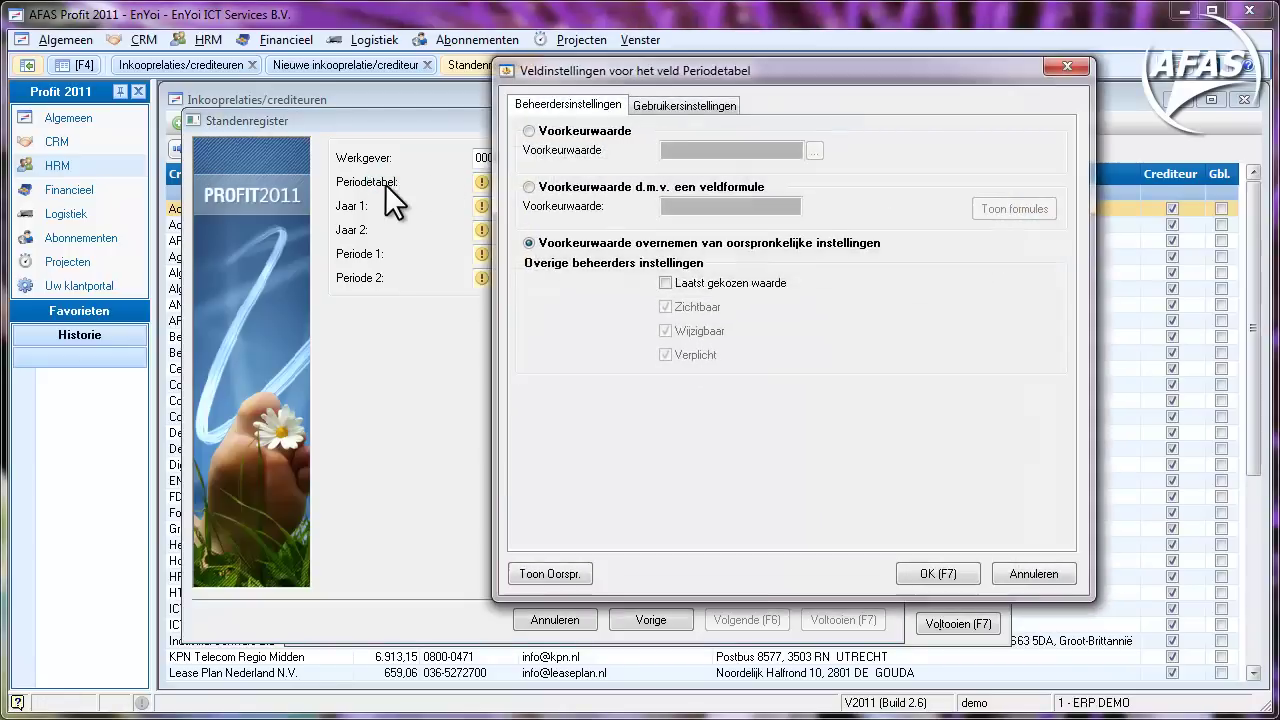
{"action": "left_click", "coordinate": [685, 105]}
{"action": "left_click", "coordinate": [582, 132]}
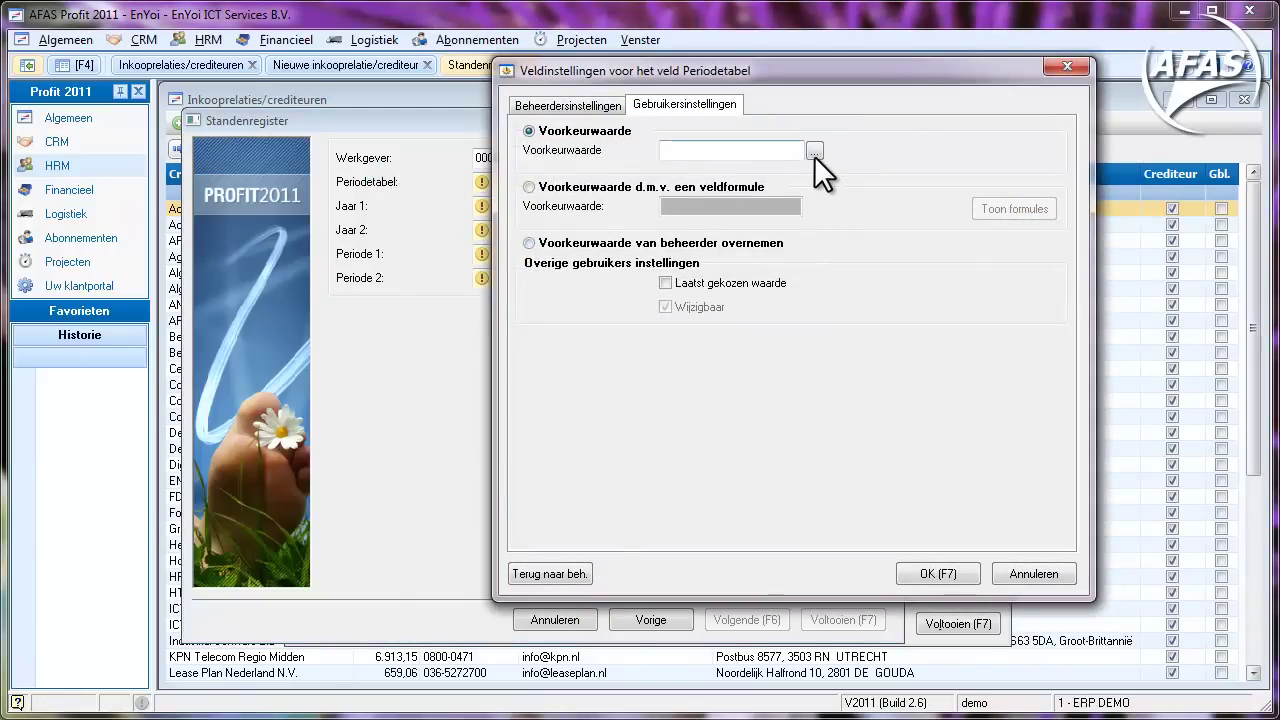
{"action": "left_click", "coordinate": [814, 152]}
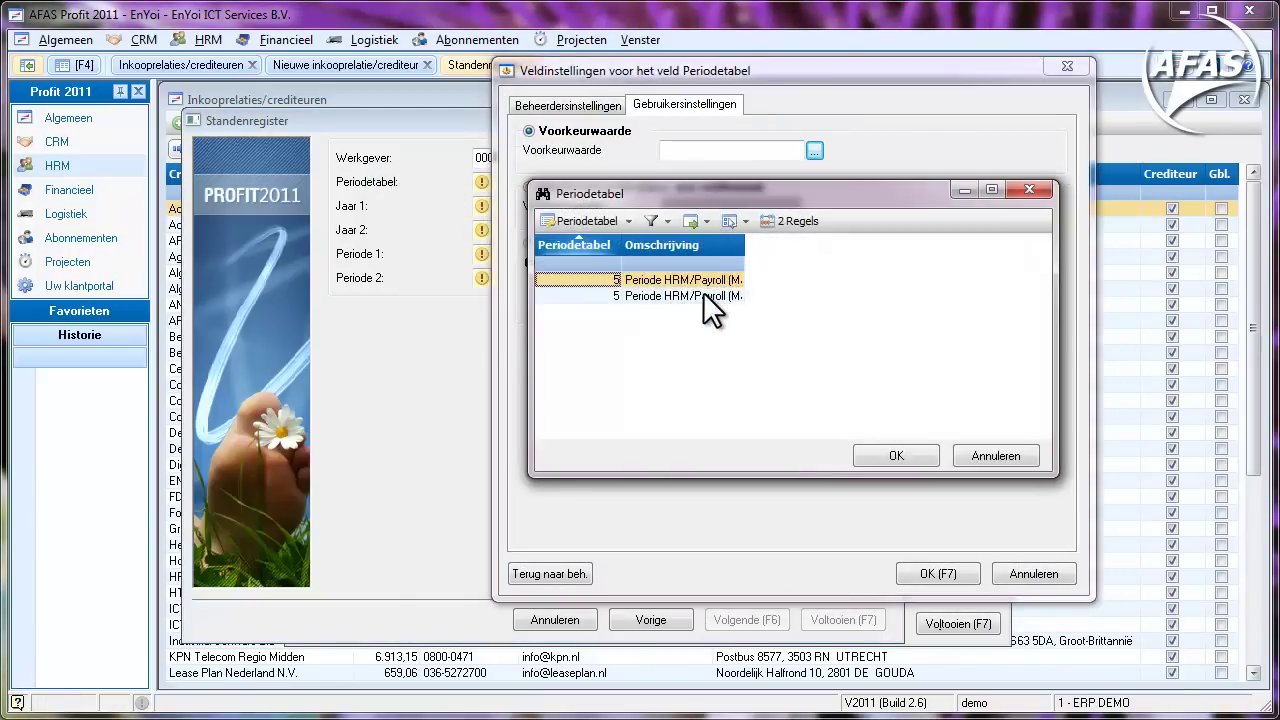
{"action": "double_click", "coordinate": [685, 279]}
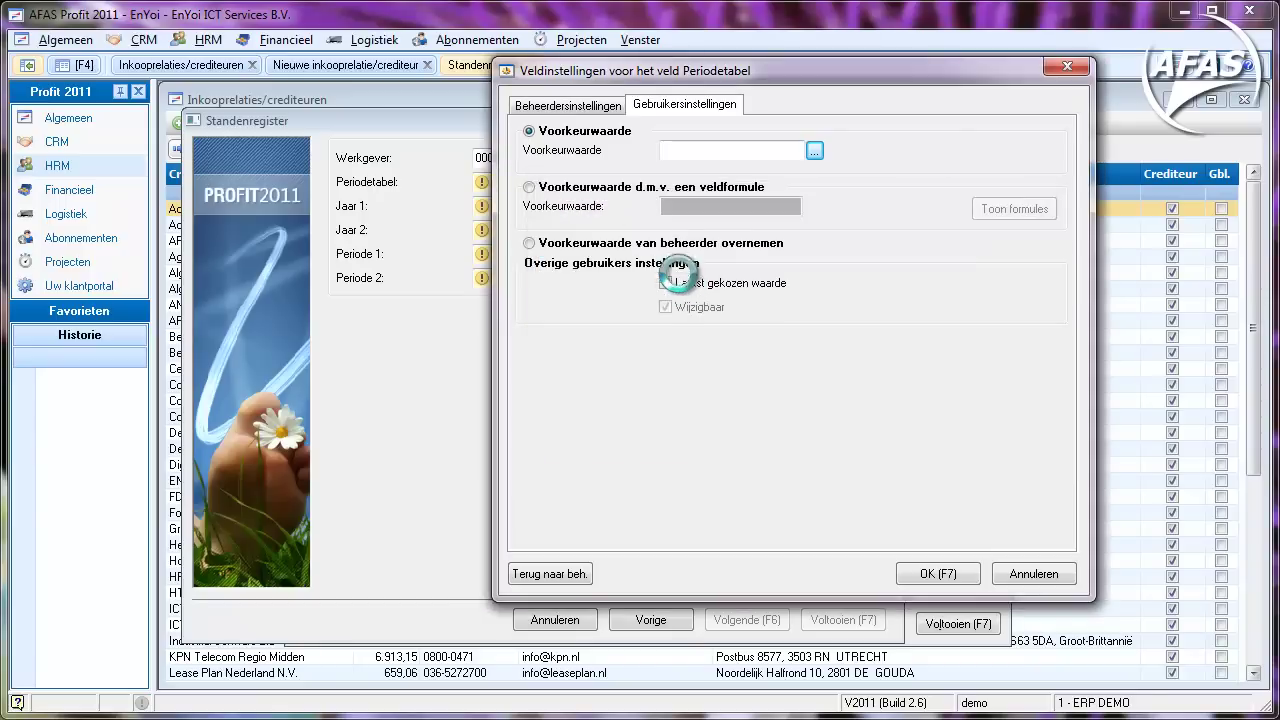
{"action": "left_click", "coordinate": [968, 575]}
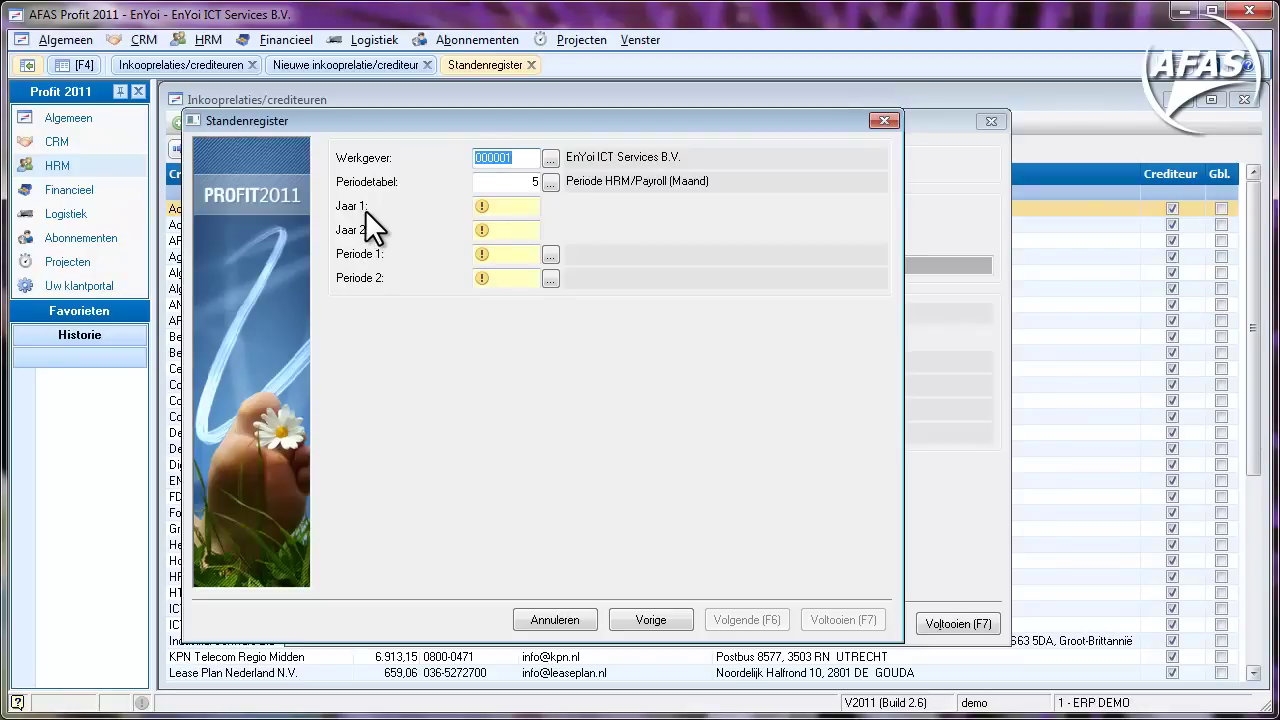
Set the user default value of the Jaar 1 field to the field formula [jaar-1], consulting the list of predefined formulas before saving.
{"action": "double_click", "coordinate": [362, 208]}
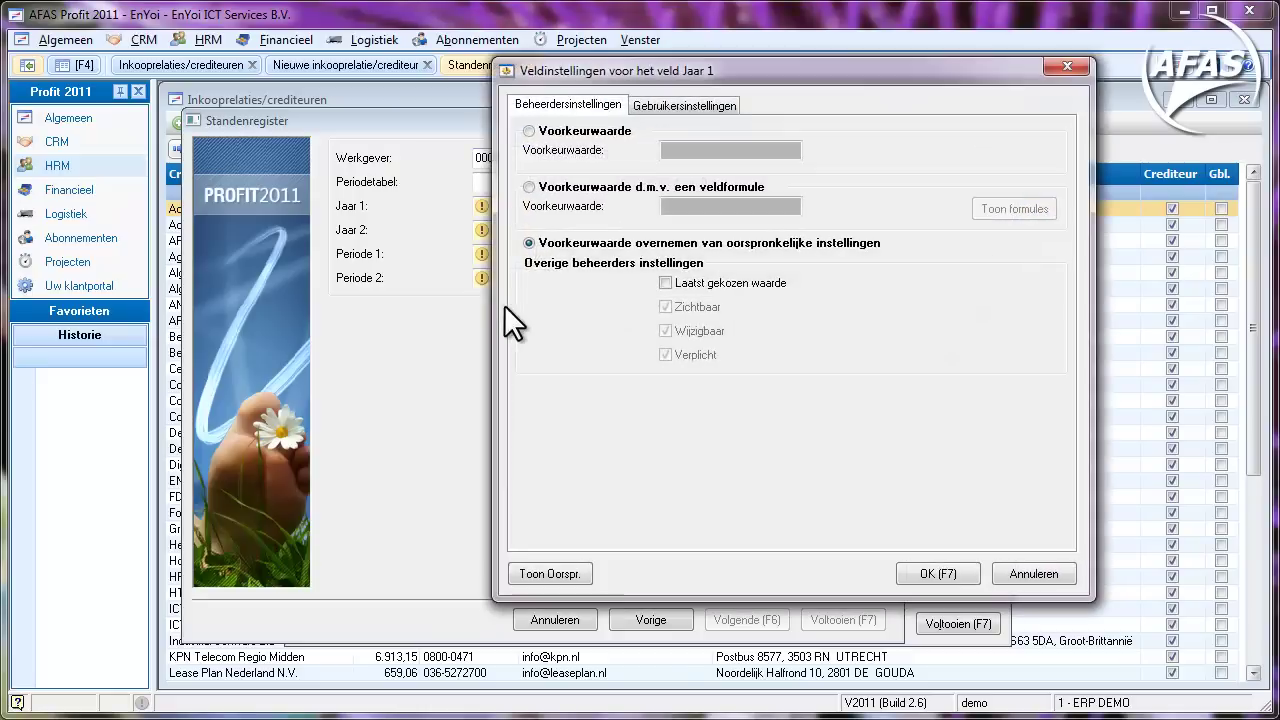
{"action": "left_click", "coordinate": [700, 106]}
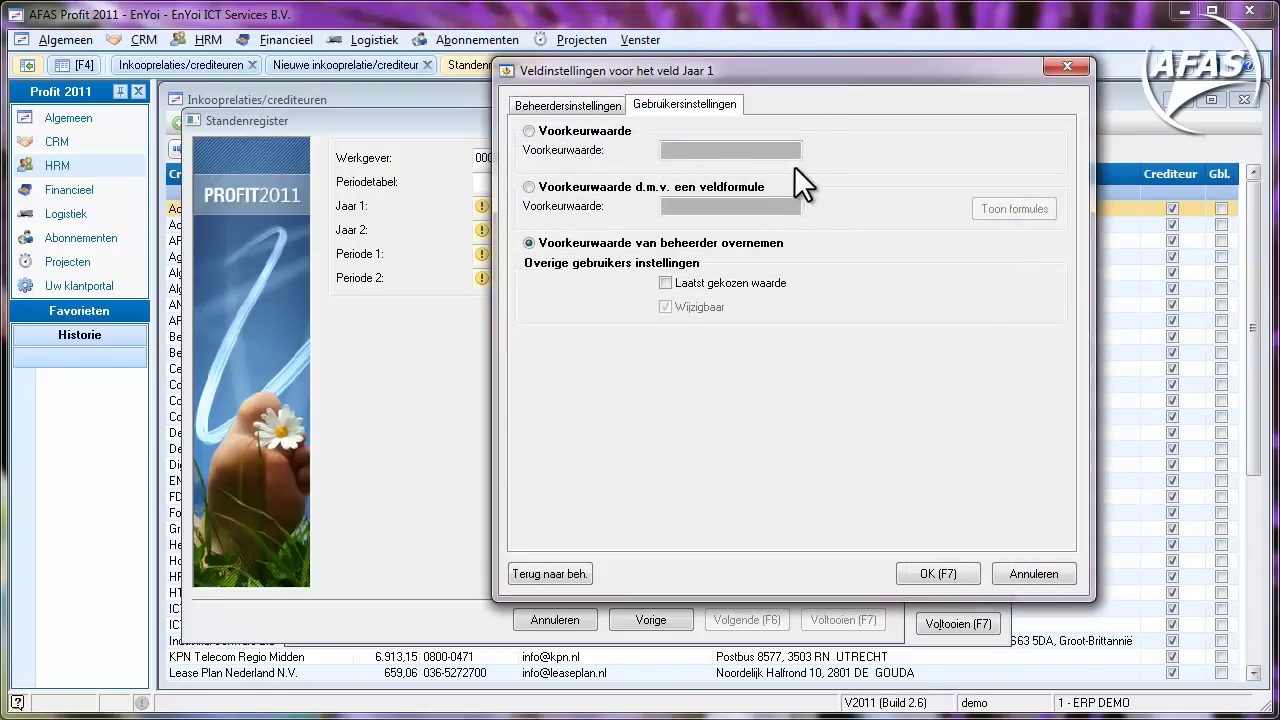
{"action": "left_click", "coordinate": [625, 186]}
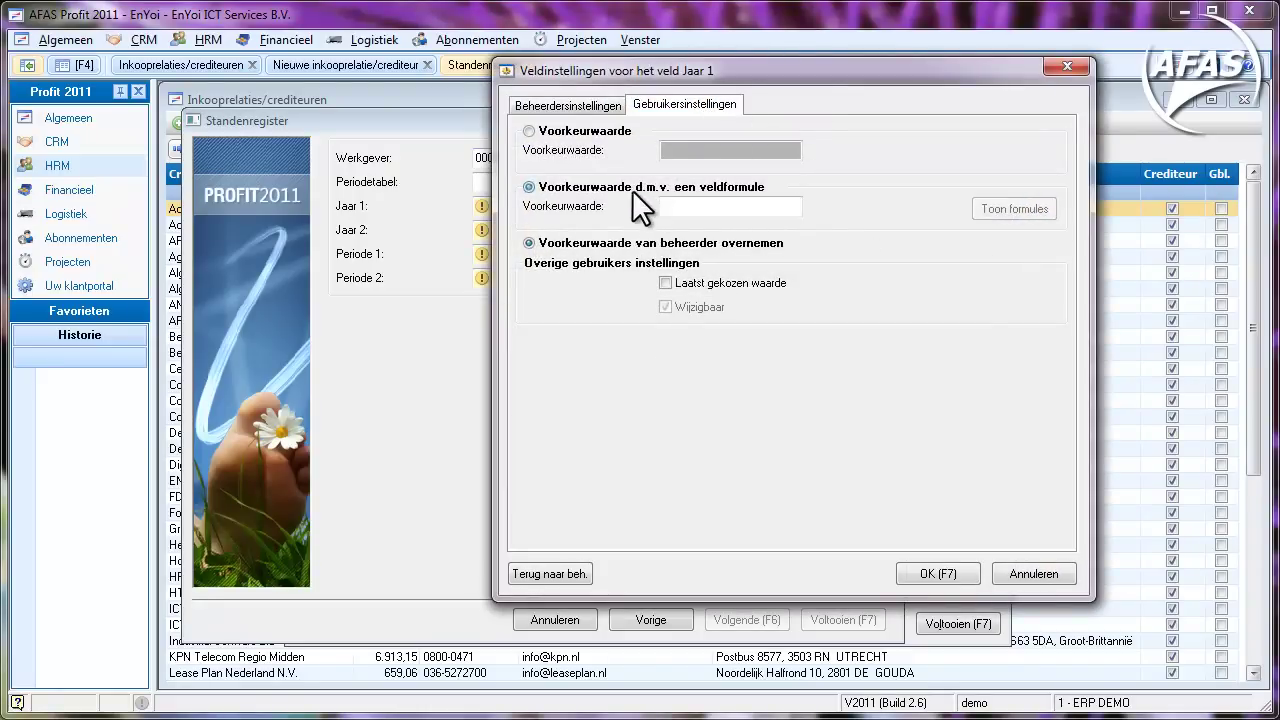
{"action": "left_click", "coordinate": [790, 210]}
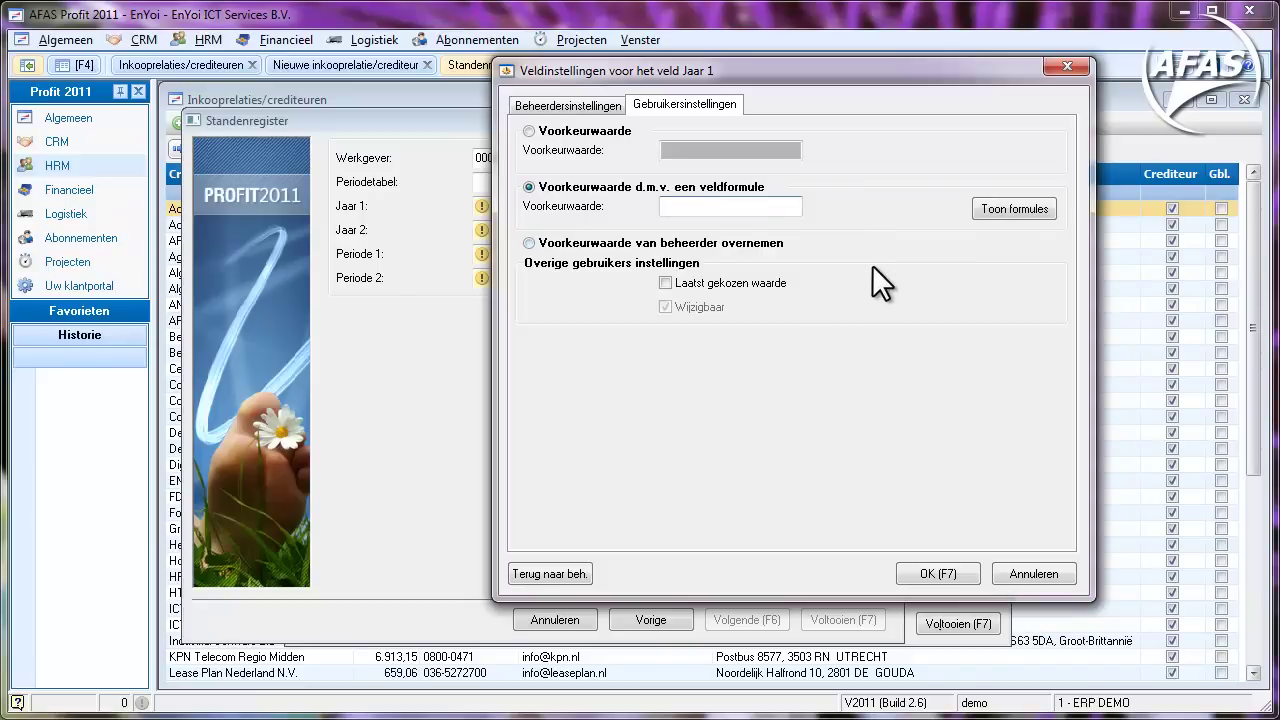
{"action": "type", "text": "[jaar-1]"}
{"action": "key", "text": "Tab"}
{"action": "left_click", "coordinate": [1014, 209]}
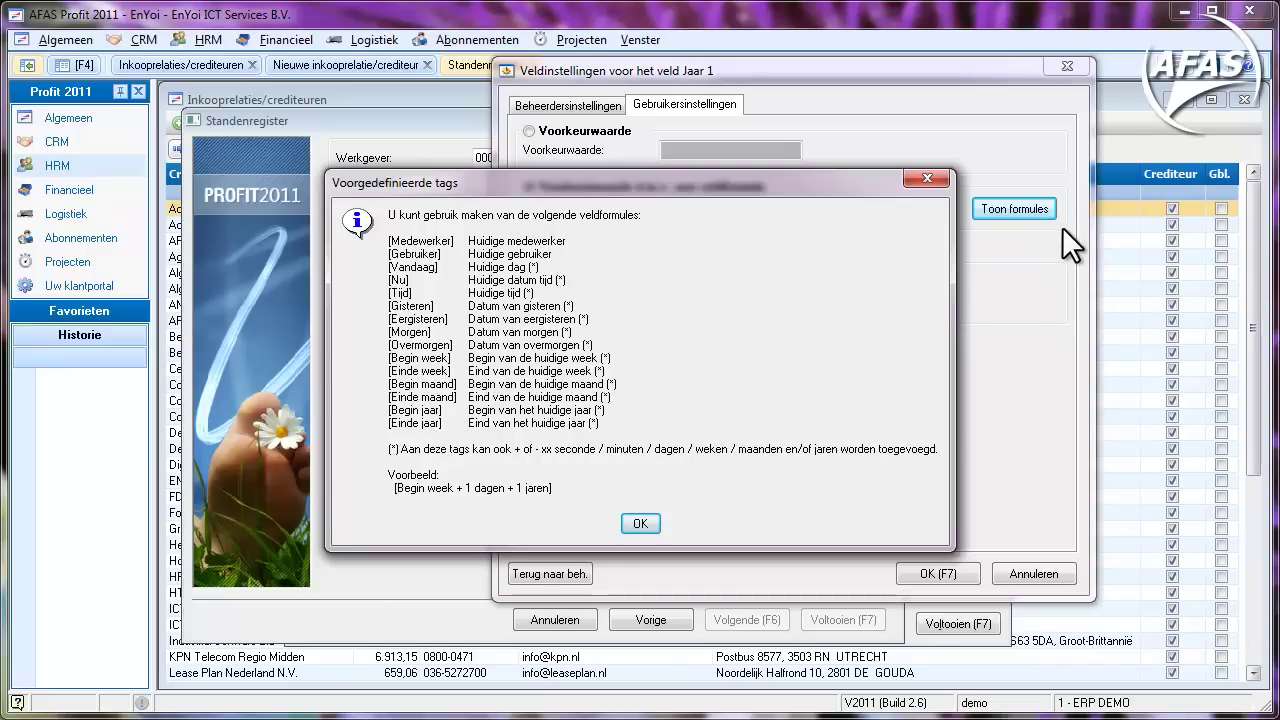
{"action": "left_click", "coordinate": [650, 521]}
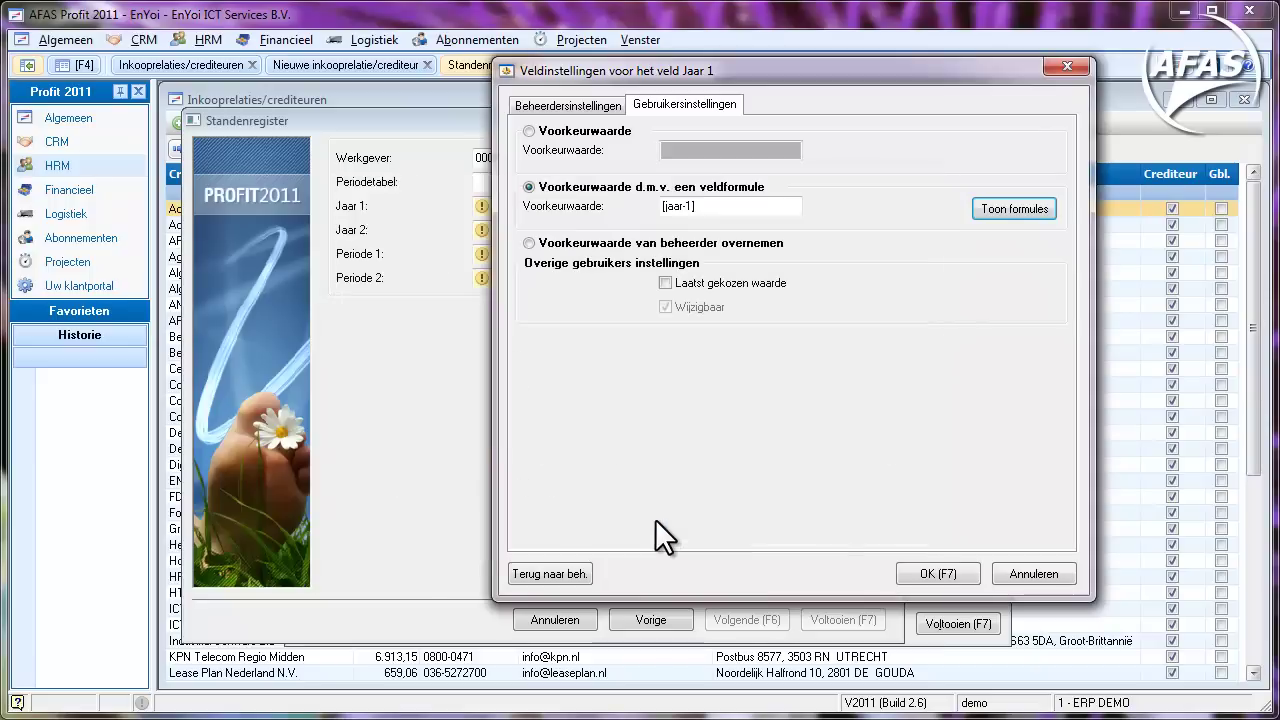
{"action": "double_click", "coordinate": [757, 206]}
{"action": "left_click", "coordinate": [958, 575]}
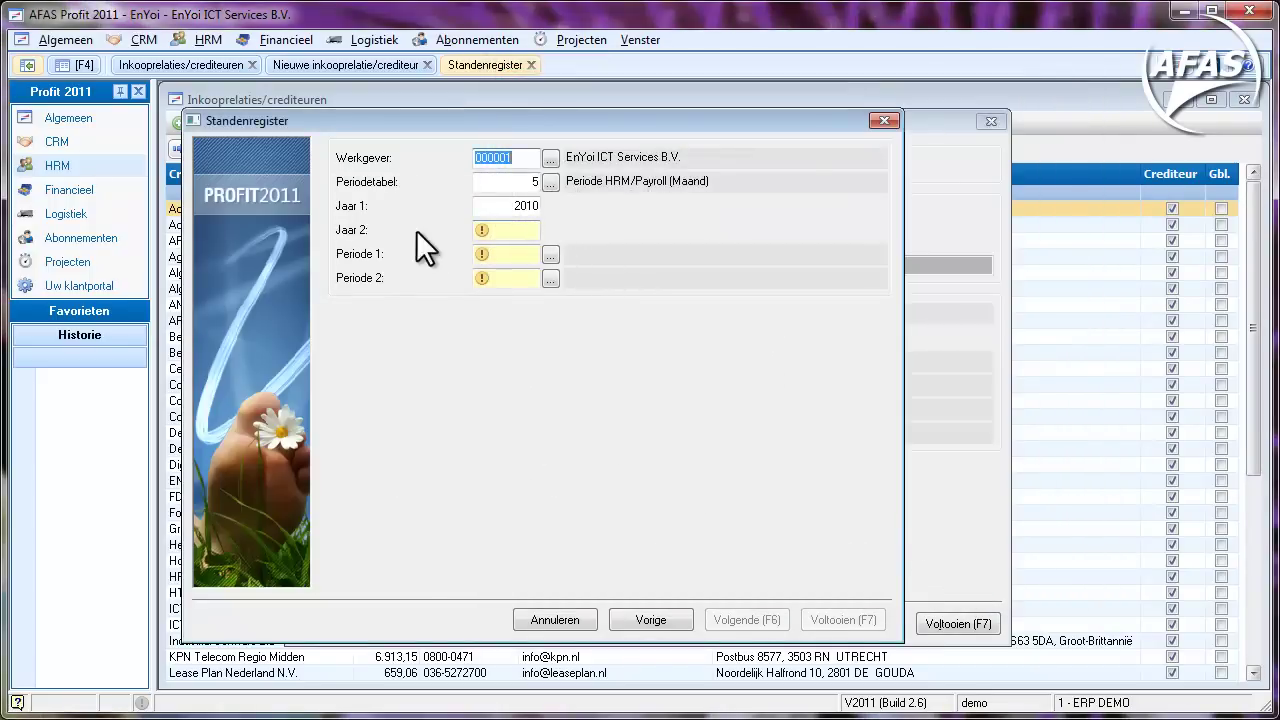
Set the user default value of the Jaar 2 field to the field formula [jaar].
{"action": "right_click", "coordinate": [350, 232]}
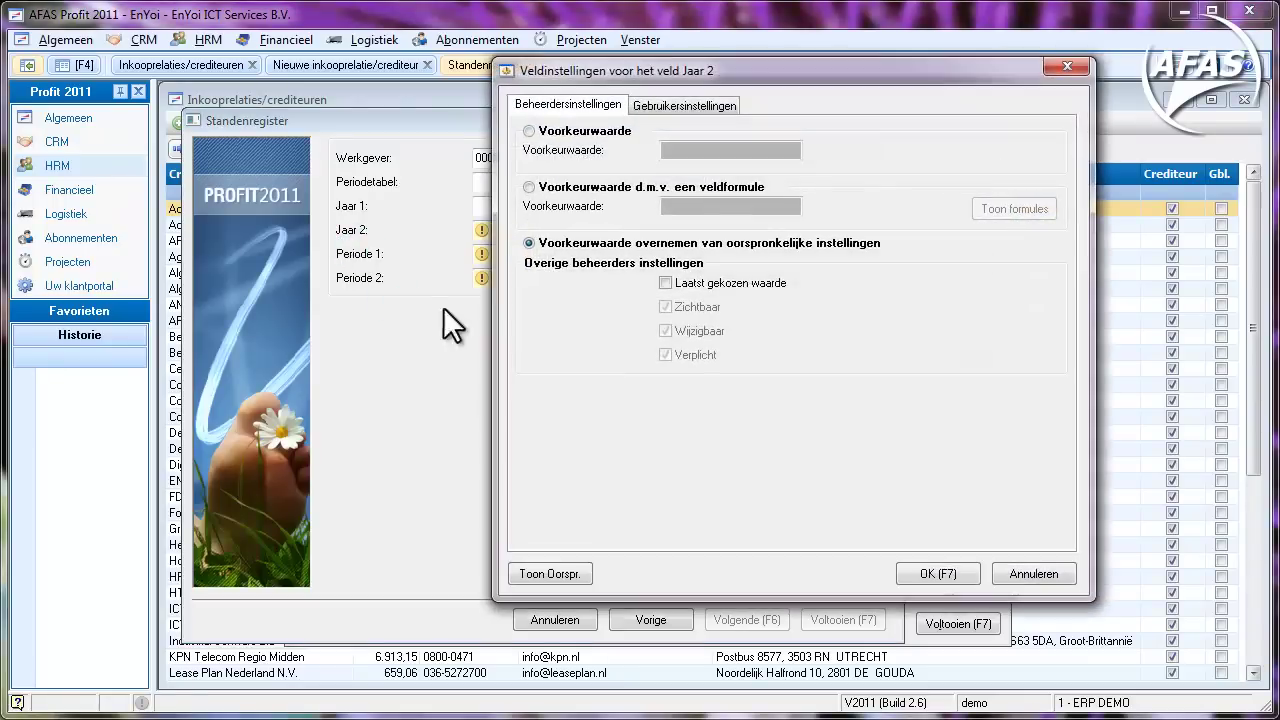
{"action": "left_click", "coordinate": [680, 104]}
{"action": "left_click", "coordinate": [558, 188]}
{"action": "left_click", "coordinate": [704, 210]}
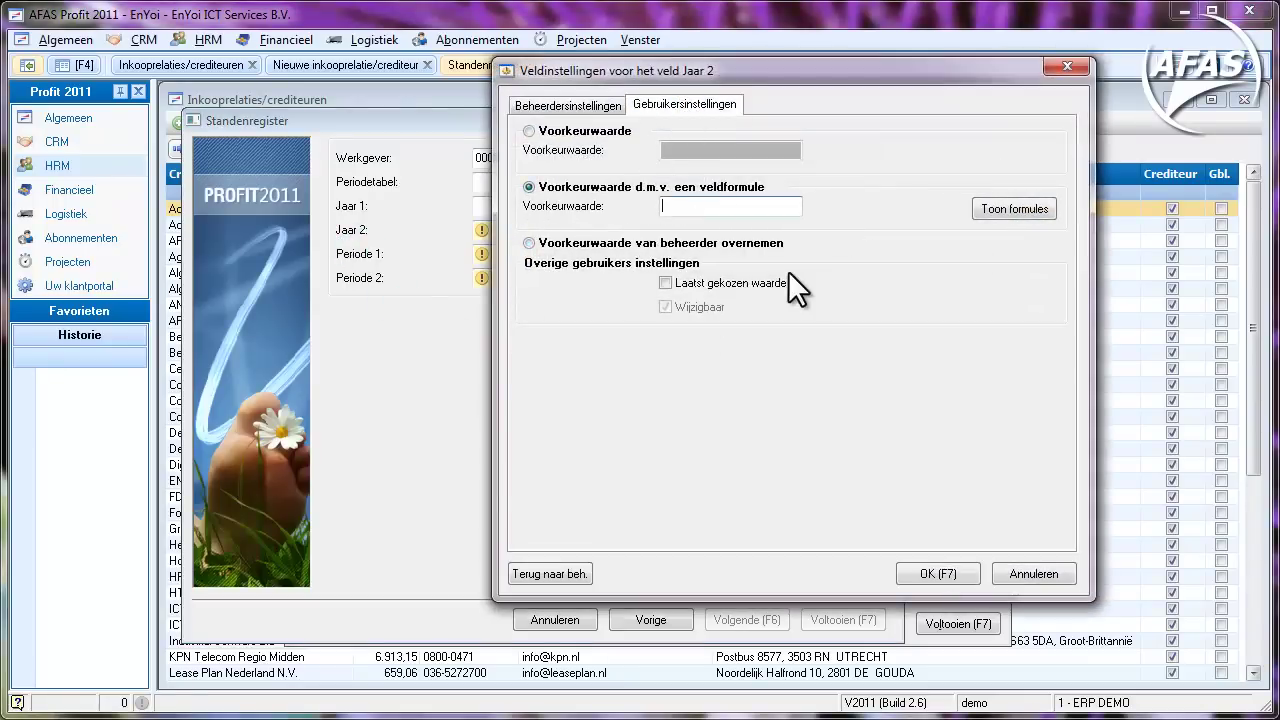
{"action": "type", "text": "[]"}
{"action": "type", "text": "jaar"}
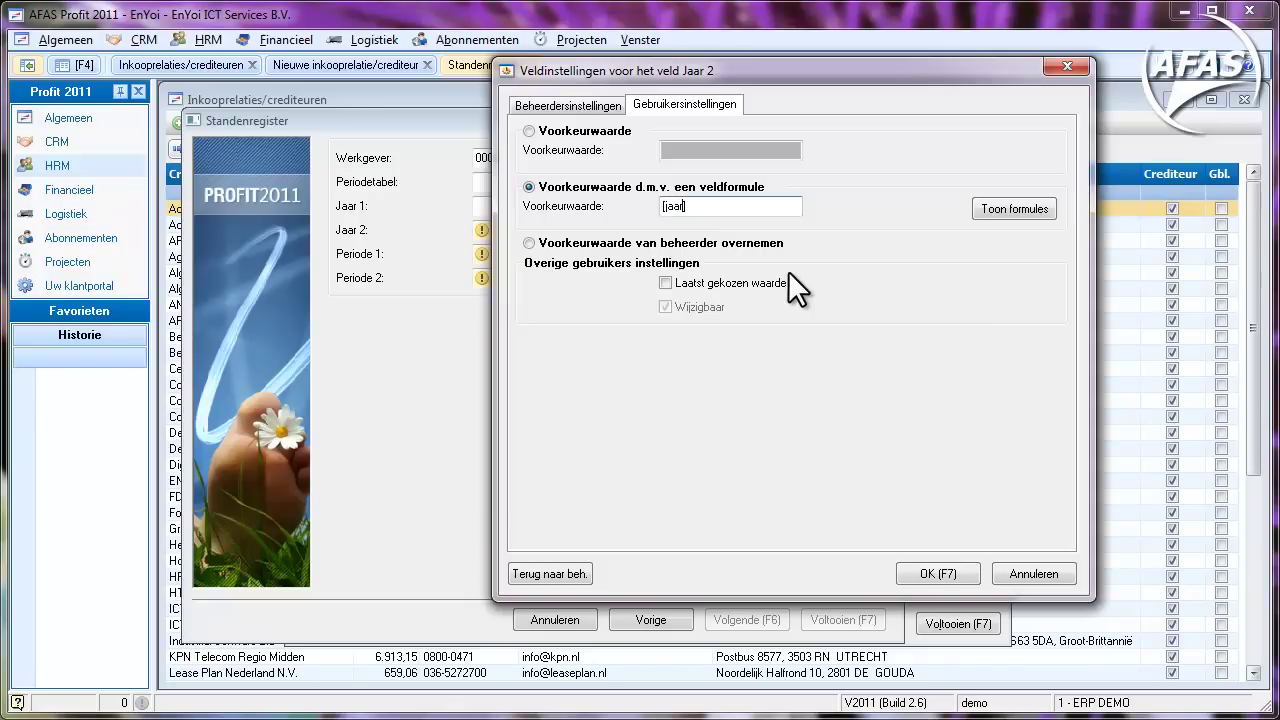